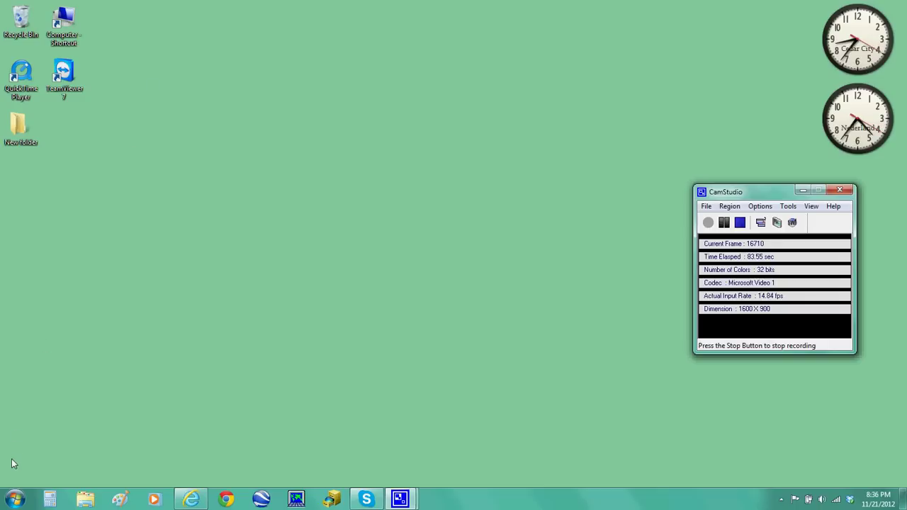
- Browse Documents > GPS Projects > EnochFlood > EnochFlood2012 and open EnochFlood2012.mxd in ArcMap
{"action": "left_click", "coordinate": [14, 499]}
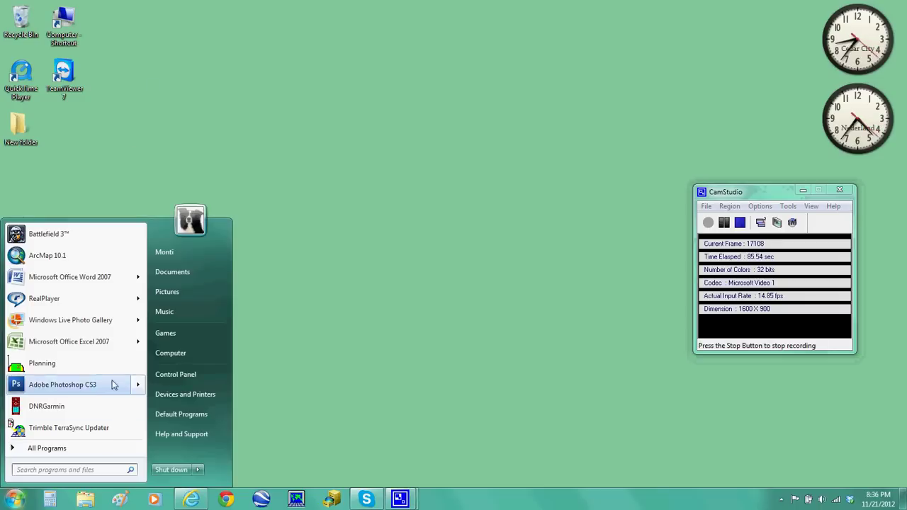
{"action": "left_click", "coordinate": [210, 274]}
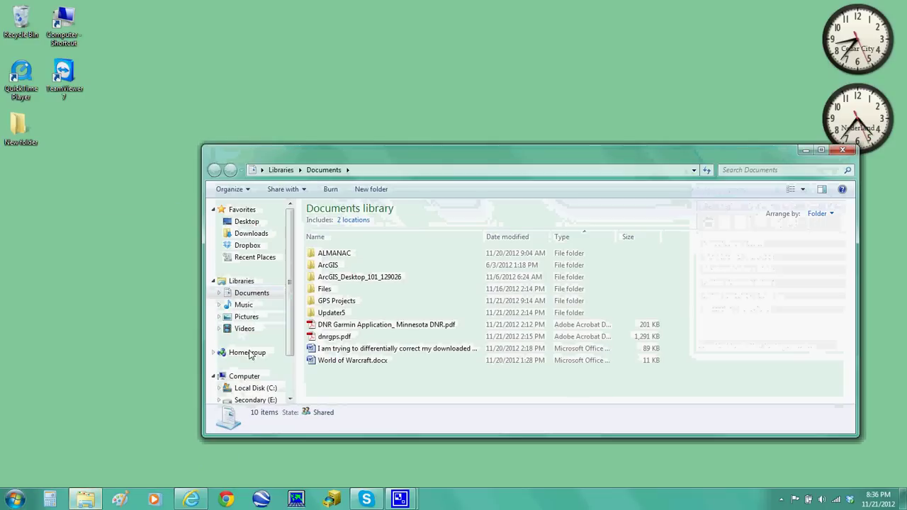
{"action": "left_click", "coordinate": [334, 304]}
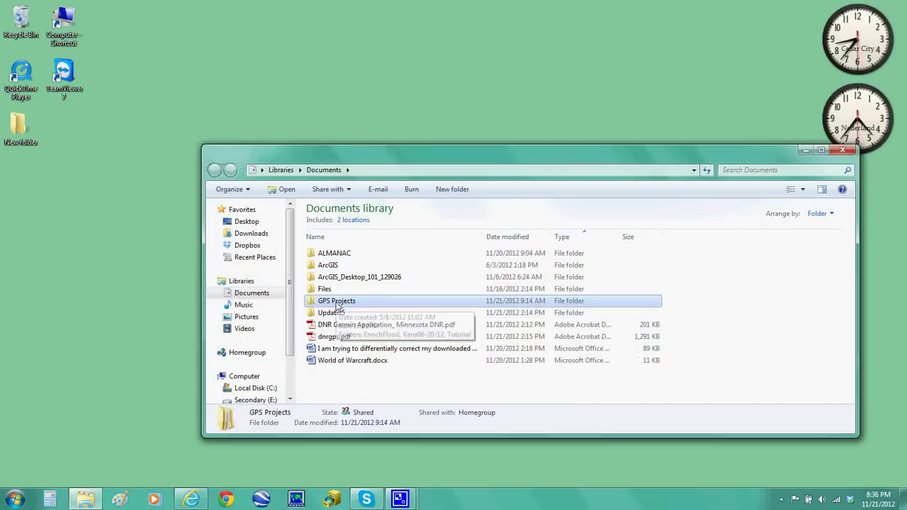
{"action": "double_click", "coordinate": [338, 304]}
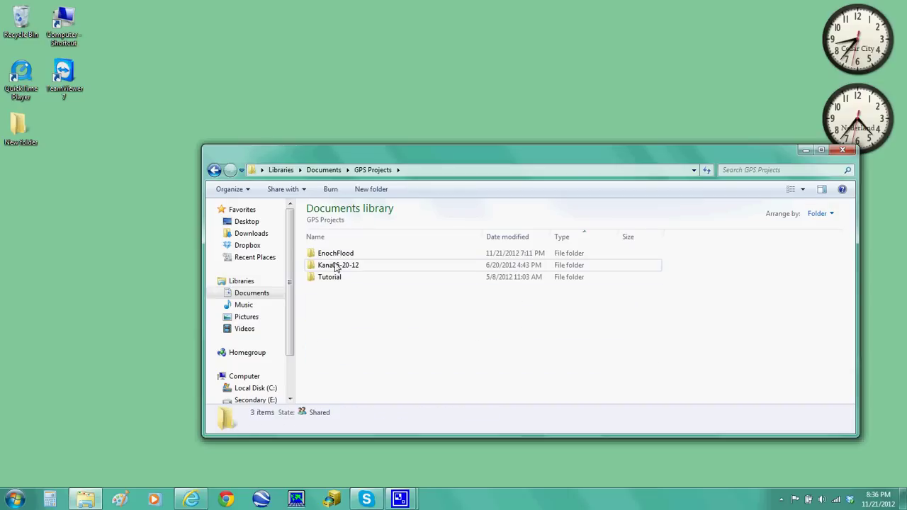
{"action": "double_click", "coordinate": [331, 255]}
{"action": "left_click", "coordinate": [335, 256]}
{"action": "double_click", "coordinate": [334, 257]}
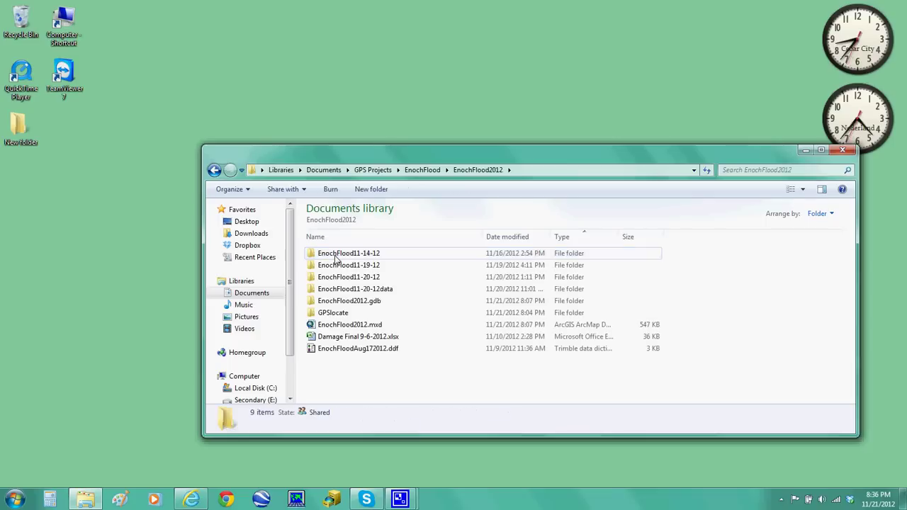
{"action": "left_click", "coordinate": [338, 327]}
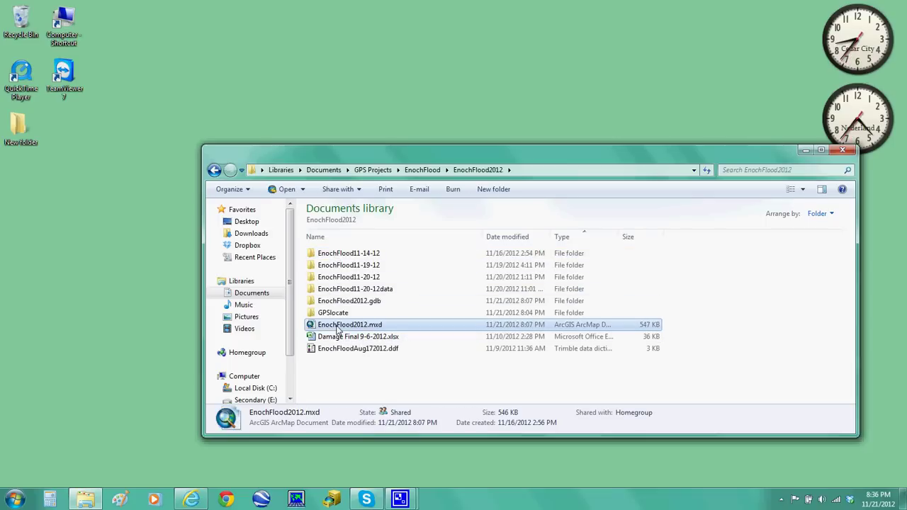
{"action": "double_click", "coordinate": [338, 327]}
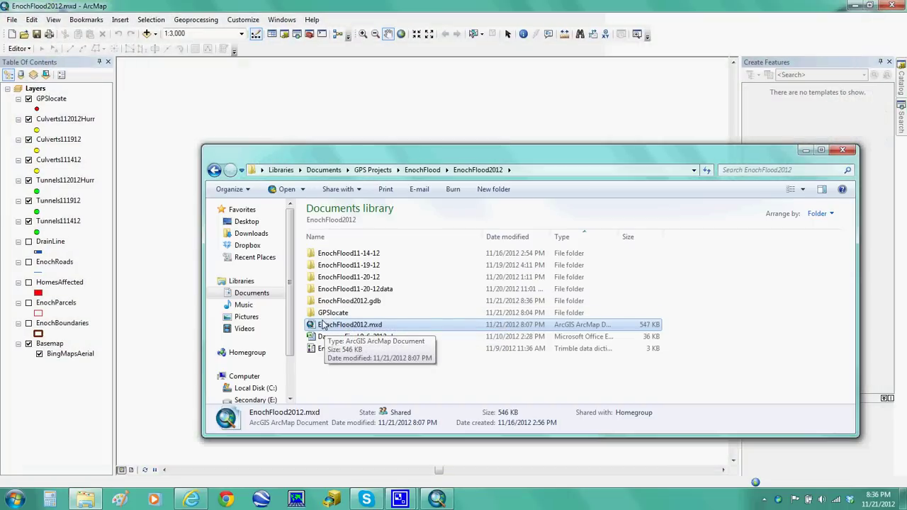
- Zoom the map to 1:4,000 and turn off the GPSlocate layer's red points
{"action": "left_click", "coordinate": [271, 6]}
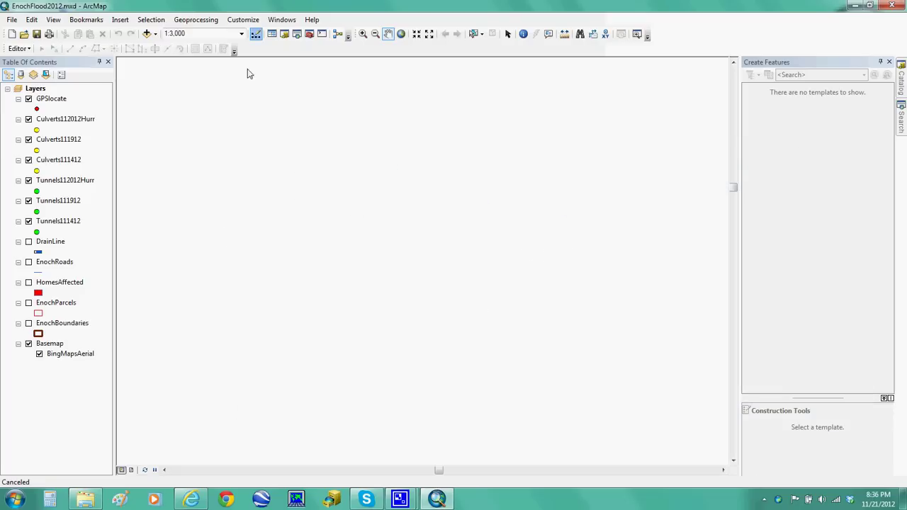
{"action": "scroll", "coordinate": [146, 328], "scroll_direction": "up", "scroll_amount": 1}
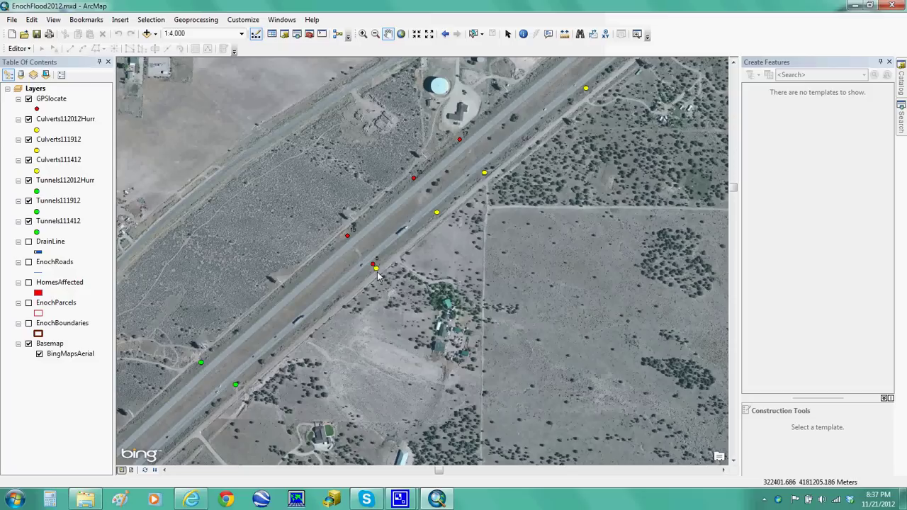
{"action": "left_click", "coordinate": [28, 99]}
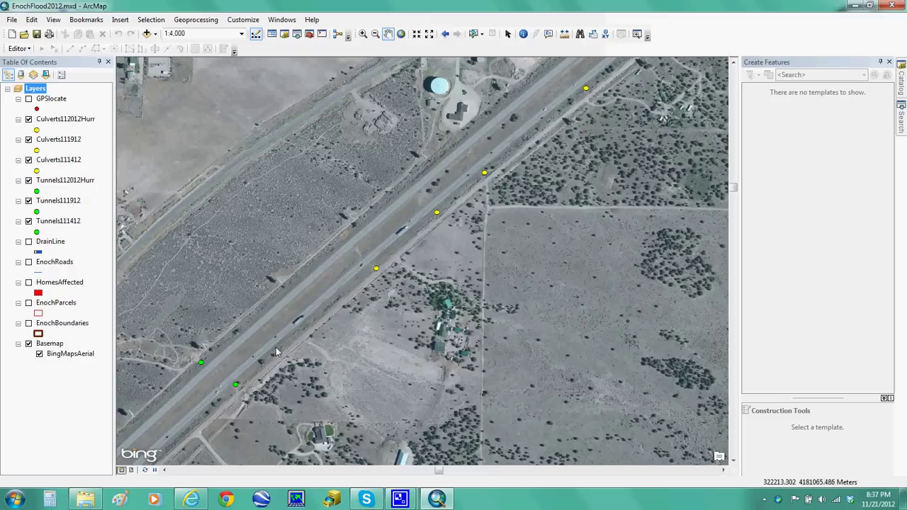
- Pan along the highway and zoom to 1:1,500 on the culvert beside the water tank
{"action": "left_click_drag", "start_coordinate": [261, 342], "coordinate": [420, 166]}
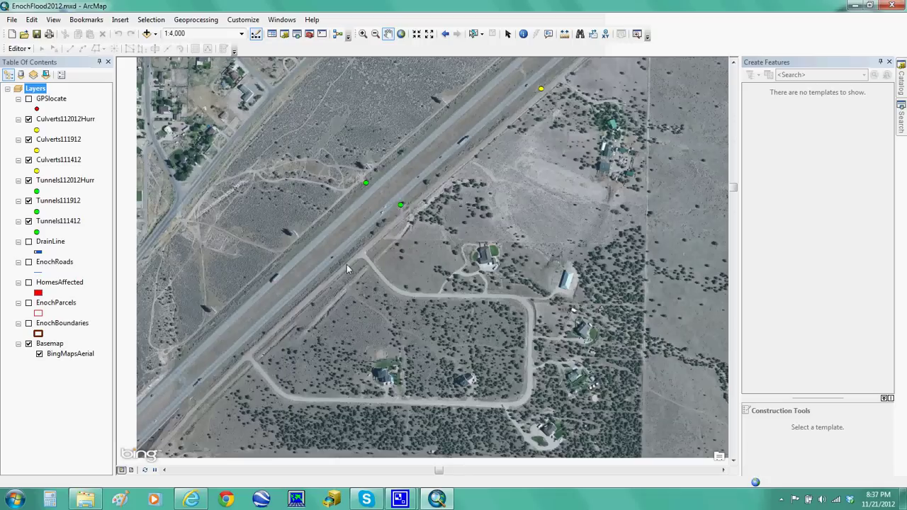
{"action": "left_click_drag", "start_coordinate": [362, 231], "coordinate": [169, 354]}
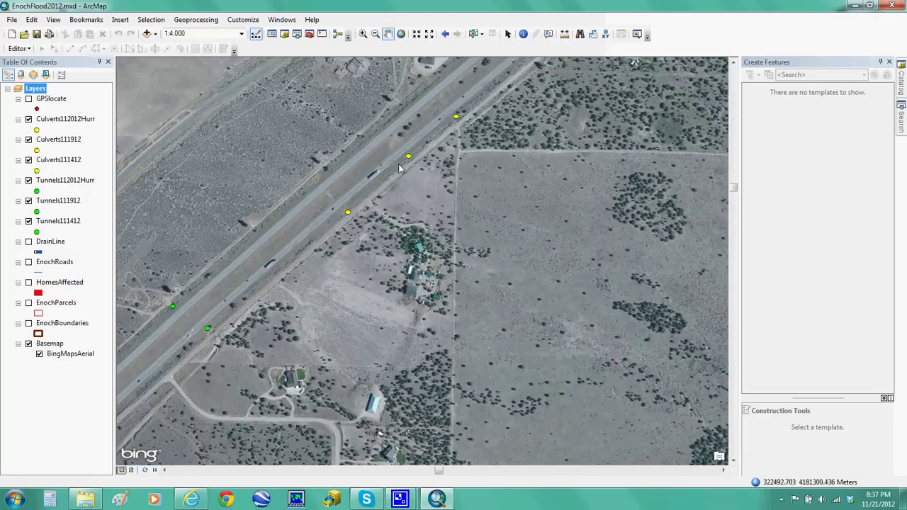
{"action": "left_click_drag", "start_coordinate": [412, 179], "coordinate": [248, 310]}
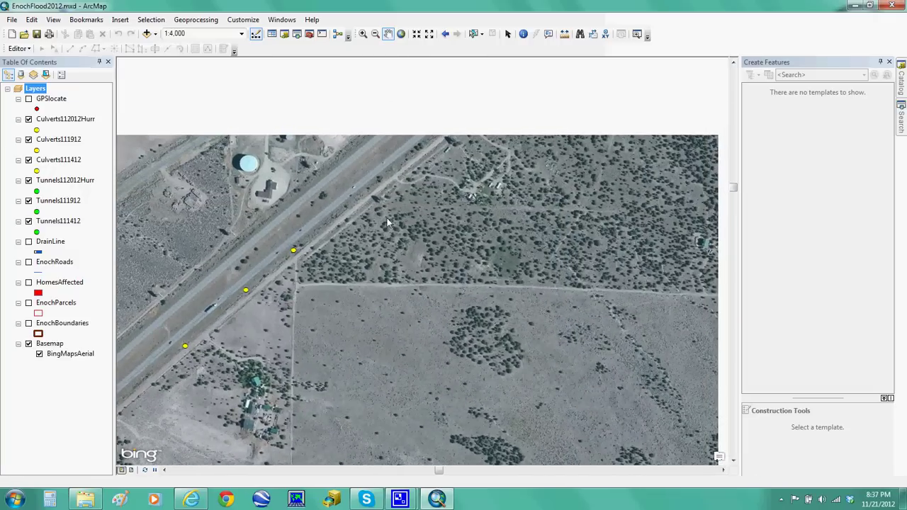
{"action": "left_click_drag", "start_coordinate": [388, 223], "coordinate": [269, 318]}
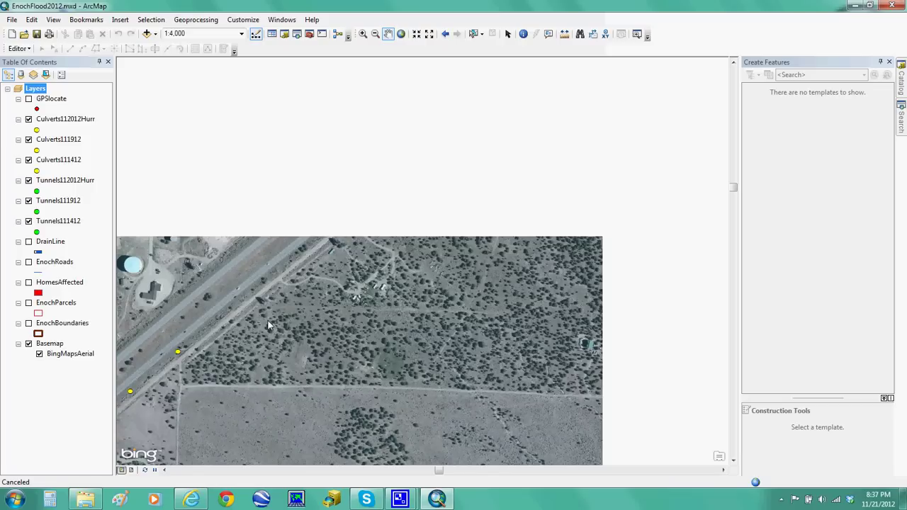
{"action": "left_click_drag", "start_coordinate": [156, 344], "coordinate": [341, 327]}
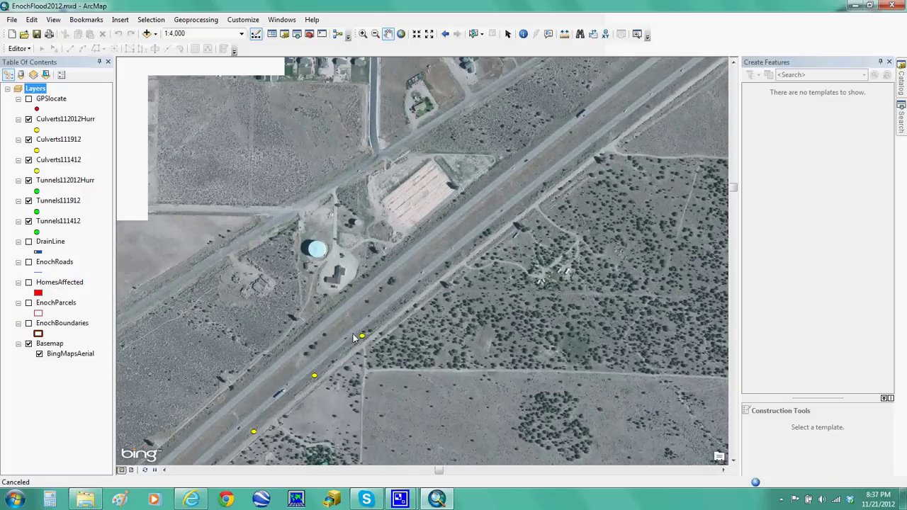
{"action": "scroll", "coordinate": [346, 323], "scroll_direction": "up", "scroll_amount": 1}
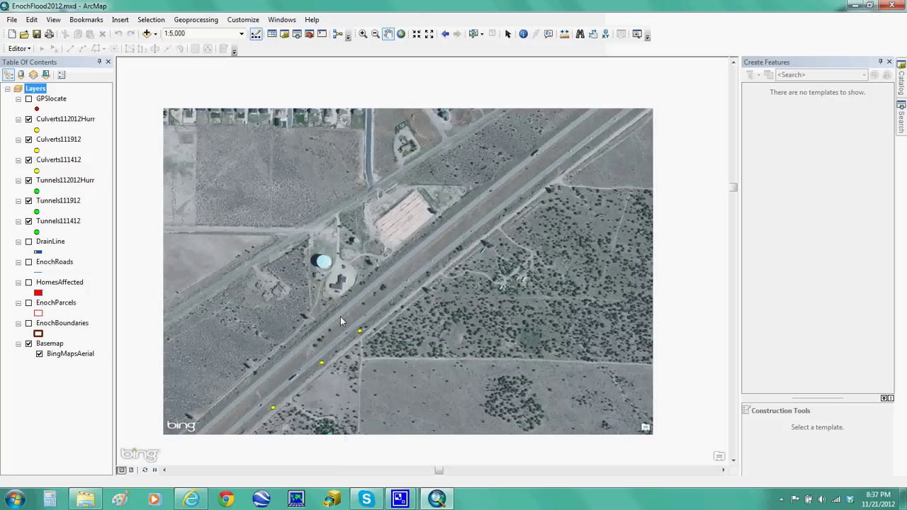
{"action": "scroll", "coordinate": [344, 322], "scroll_direction": "down", "scroll_amount": 2}
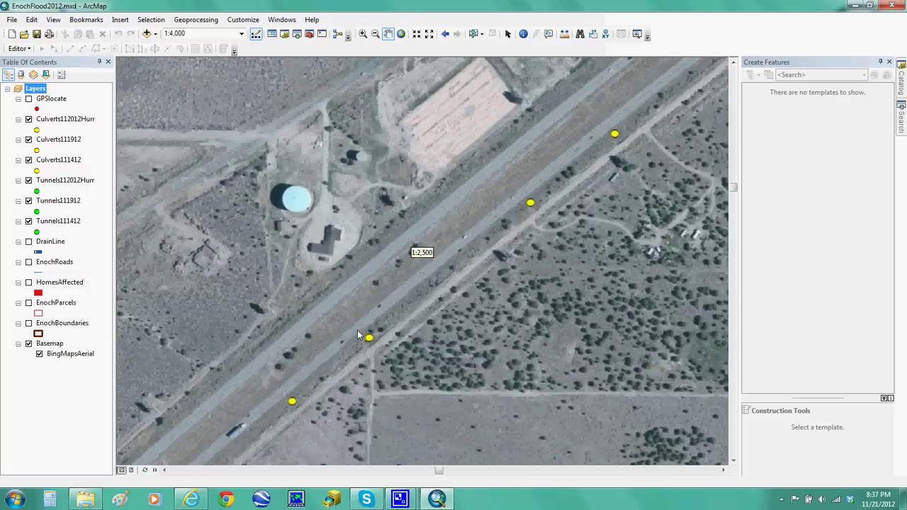
{"action": "scroll", "coordinate": [358, 330], "scroll_direction": "down", "scroll_amount": 2}
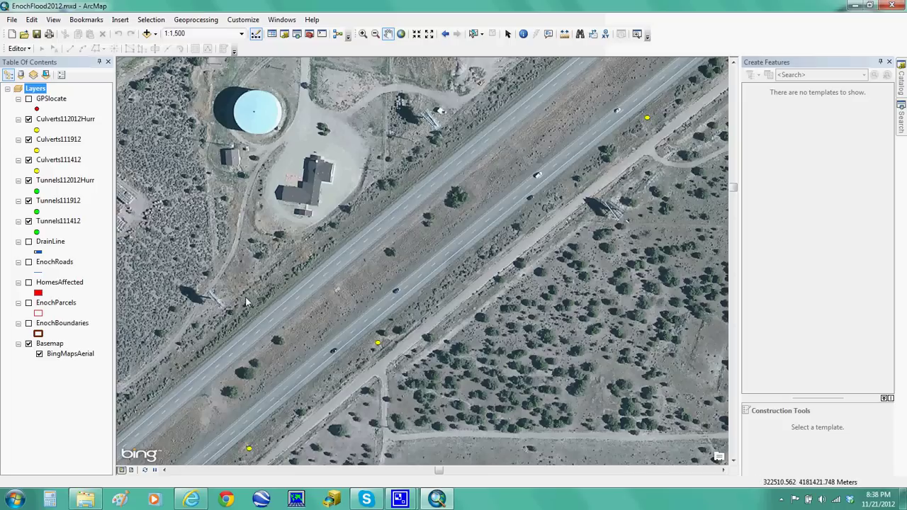
{"action": "left_click_drag", "start_coordinate": [247, 300], "coordinate": [361, 331]}
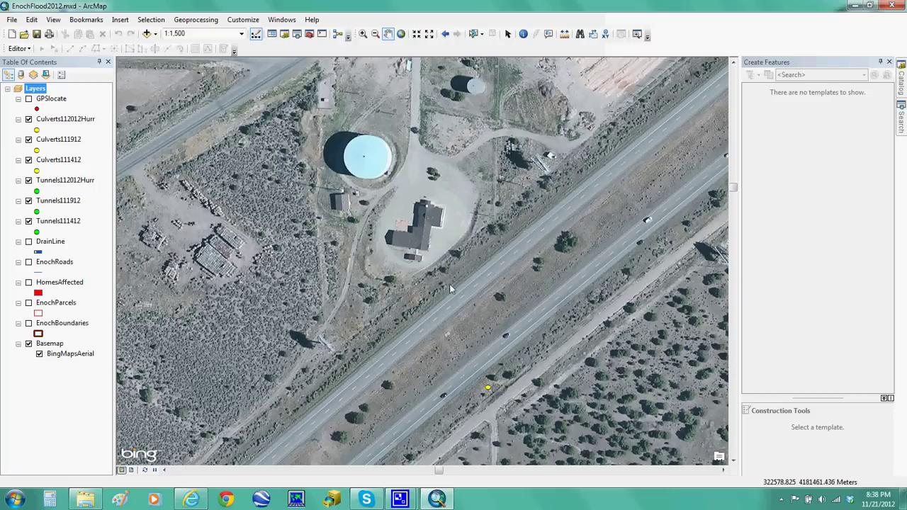
- Turn GPSlocate back on and pan along the highway to the red point by the tan field
{"action": "left_click", "coordinate": [29, 100]}
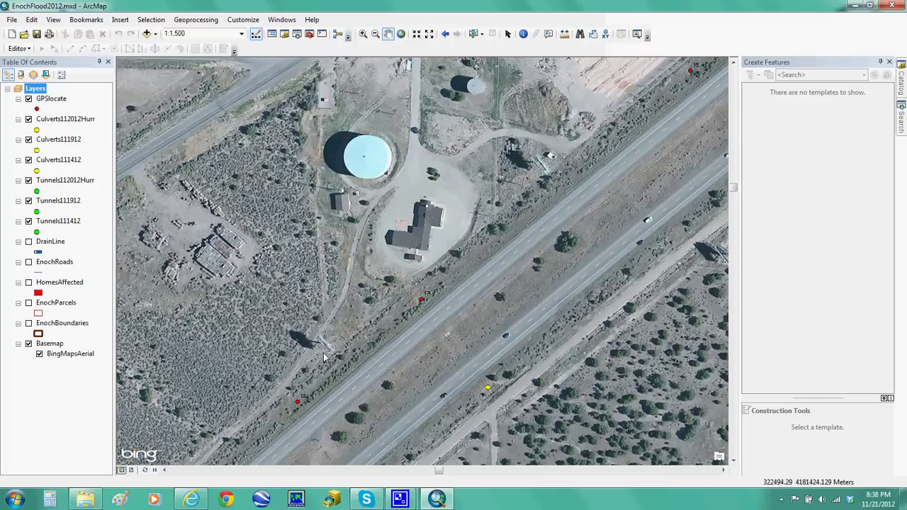
{"action": "left_click_drag", "start_coordinate": [311, 396], "coordinate": [312, 252]}
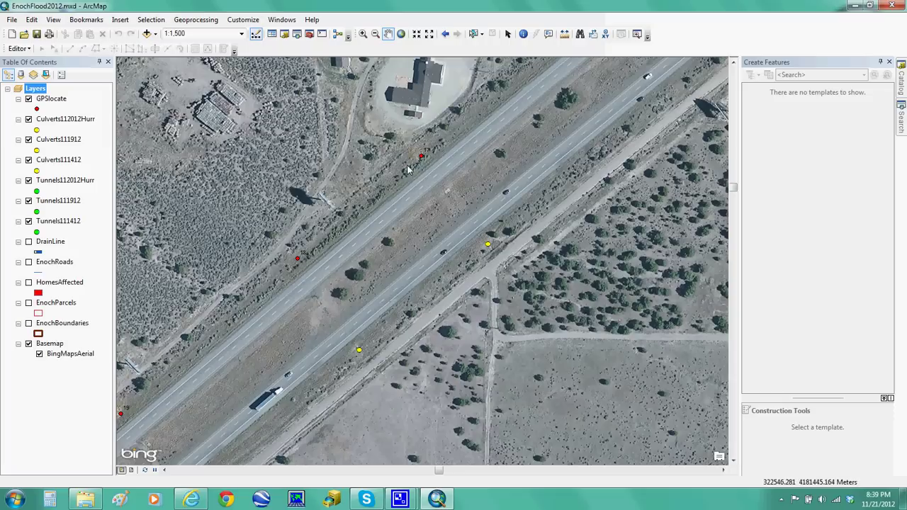
{"action": "mouse_move", "coordinate": [424, 167]}
{"action": "left_mouse_down"}
{"action": "mouse_move", "coordinate": [358, 252]}
{"action": "mouse_move", "coordinate": [234, 365]}
{"action": "left_mouse_up"}
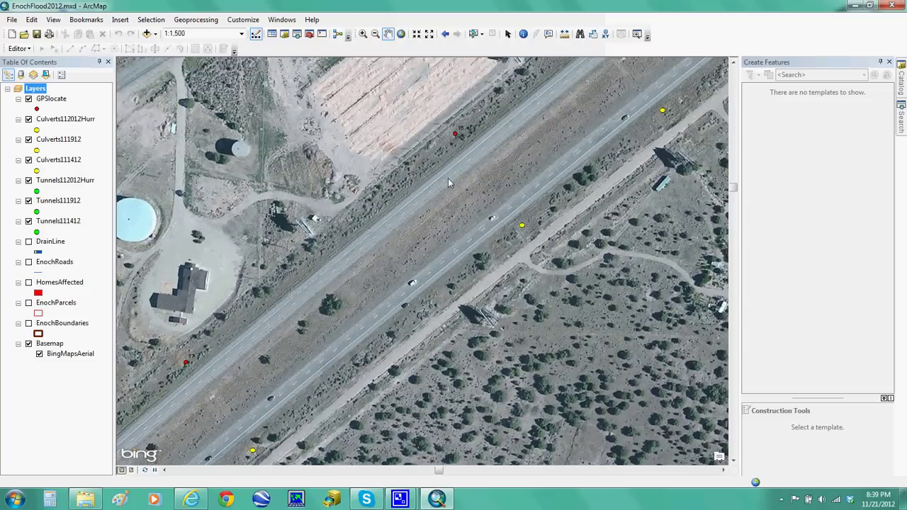
{"action": "left_click_drag", "start_coordinate": [447, 178], "coordinate": [314, 289]}
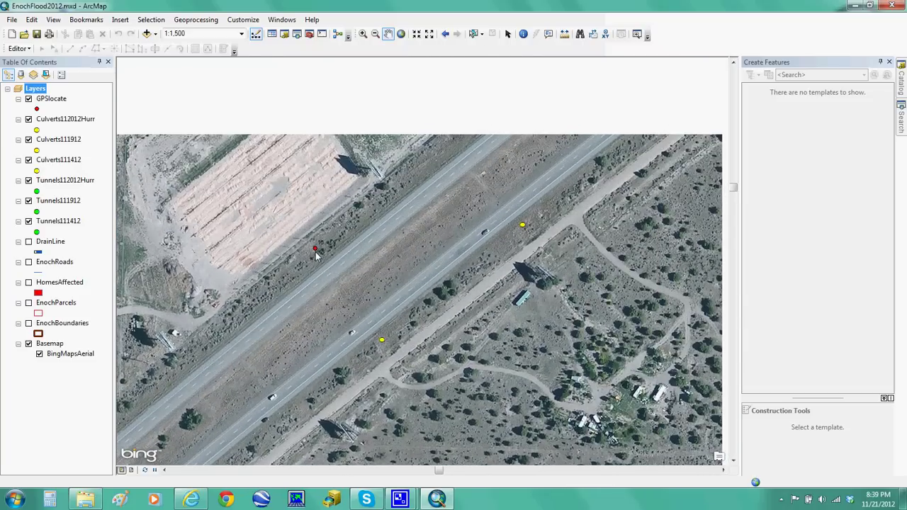
{"action": "left_click_drag", "start_coordinate": [465, 197], "coordinate": [394, 268]}
{"action": "left_click_drag", "start_coordinate": [291, 284], "coordinate": [432, 214]}
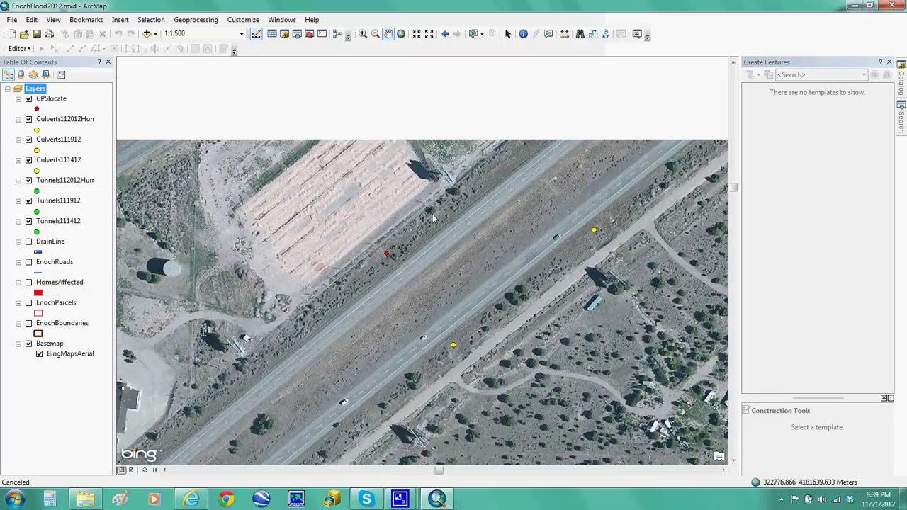
- Use Selection > Select All on the GPSlocate layer to highlight all its points
{"action": "right_click", "coordinate": [47, 105]}
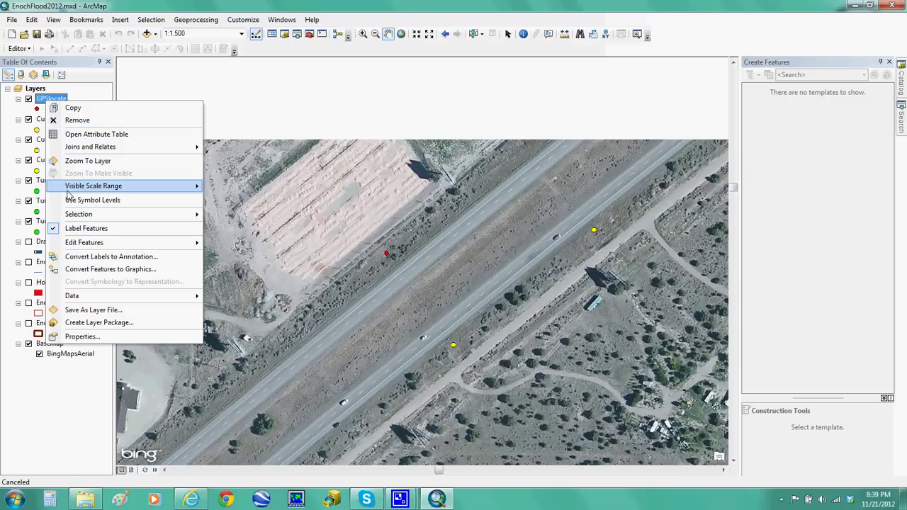
{"action": "mouse_move", "coordinate": [69, 214]}
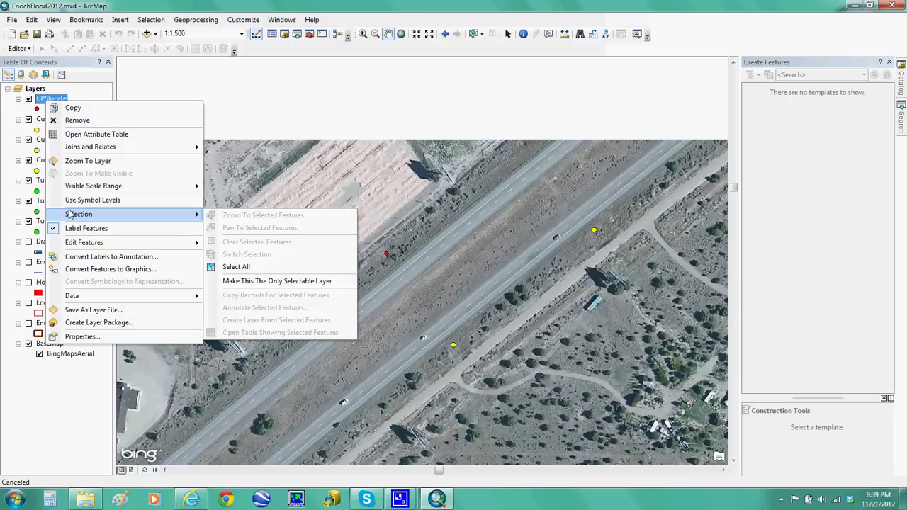
{"action": "left_click", "coordinate": [220, 267]}
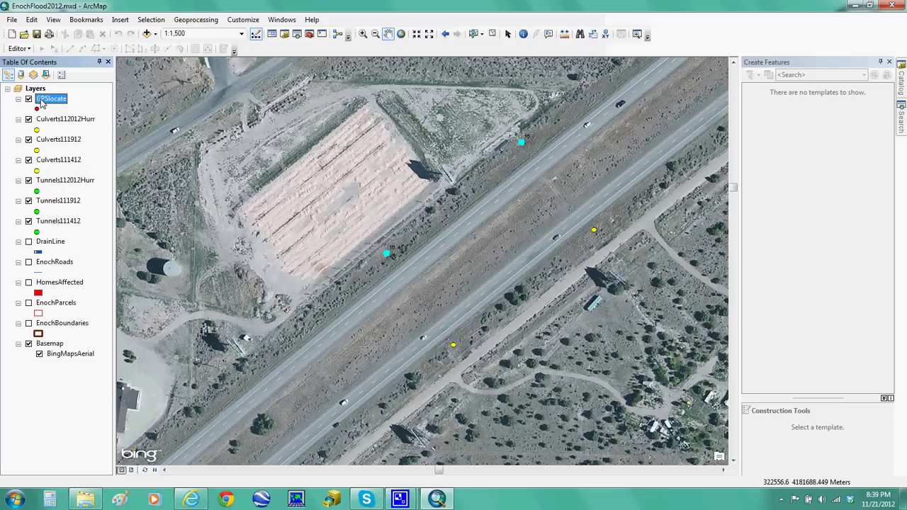
- Open Data > Export Data for the selected GPSlocate features
{"action": "right_click", "coordinate": [42, 103]}
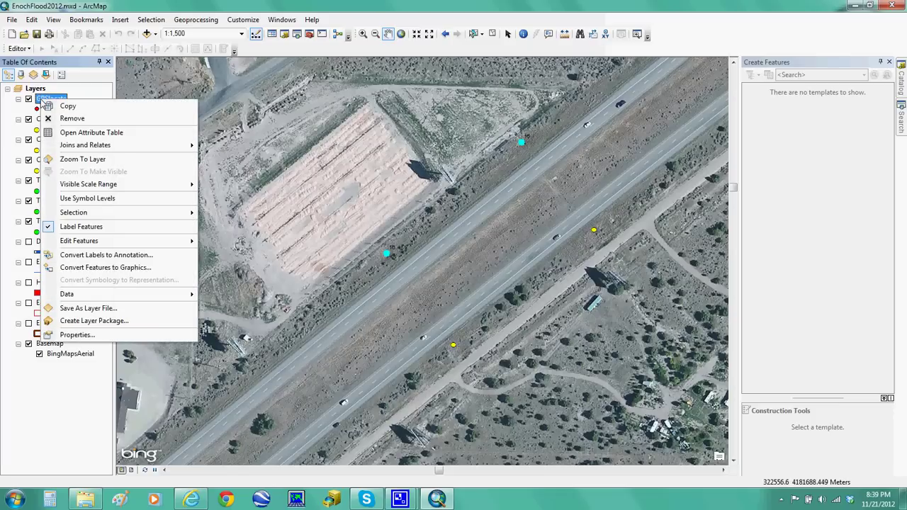
{"action": "mouse_move", "coordinate": [57, 299]}
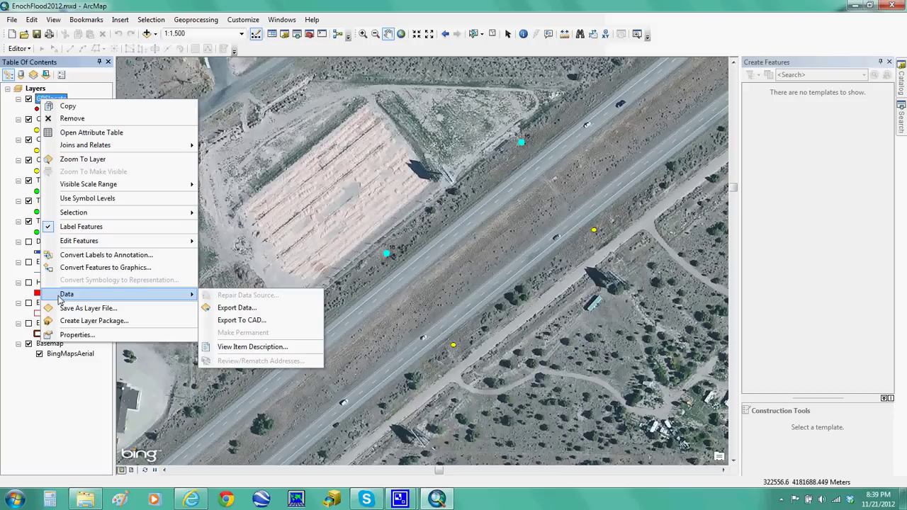
{"action": "left_click", "coordinate": [233, 308]}
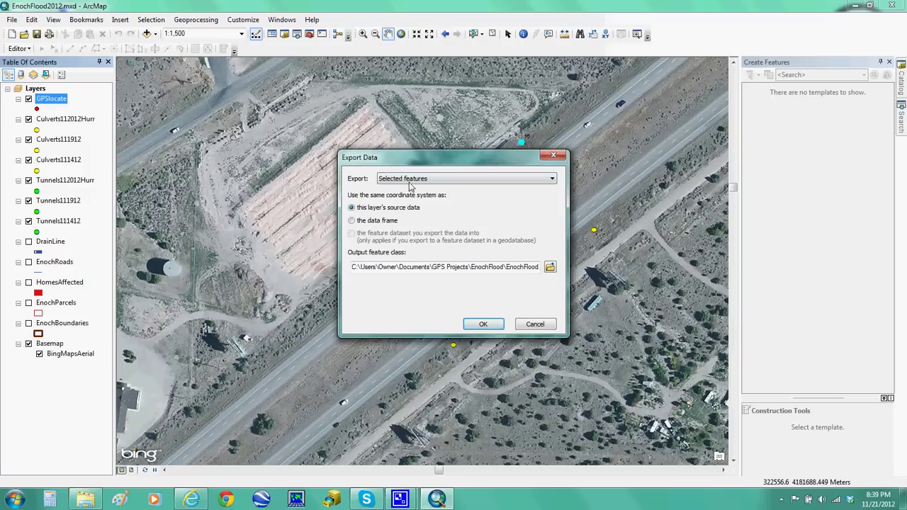
- Set the export output to the shapefile GPSlocate.shp in the GPSlocate folder
{"action": "left_click", "coordinate": [550, 268]}
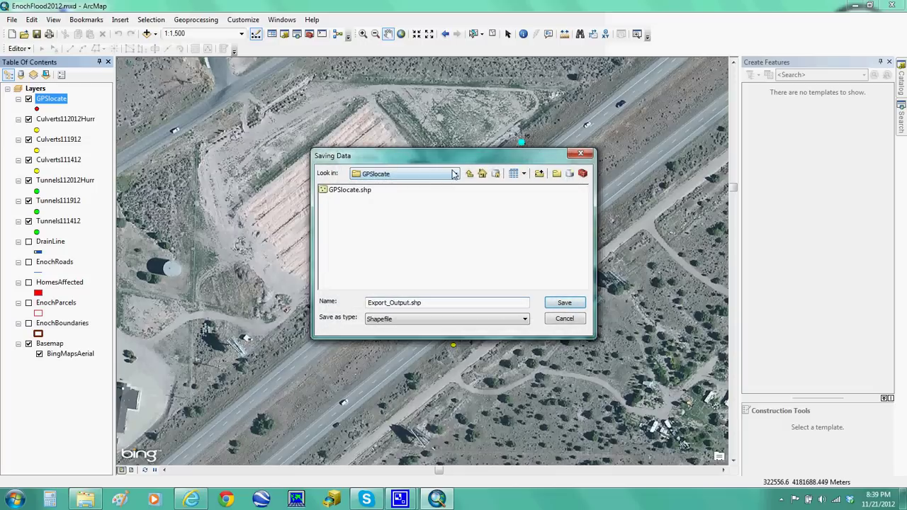
{"action": "left_click", "coordinate": [455, 174]}
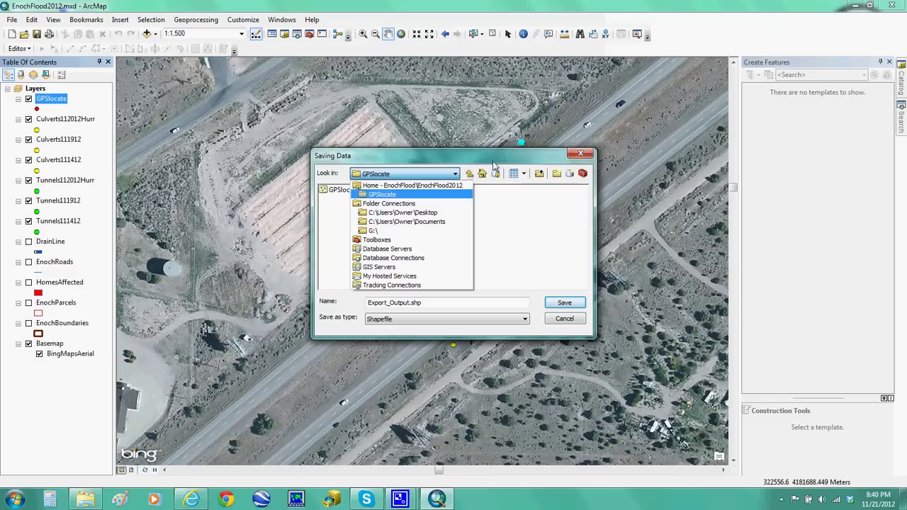
{"action": "left_click", "coordinate": [495, 161]}
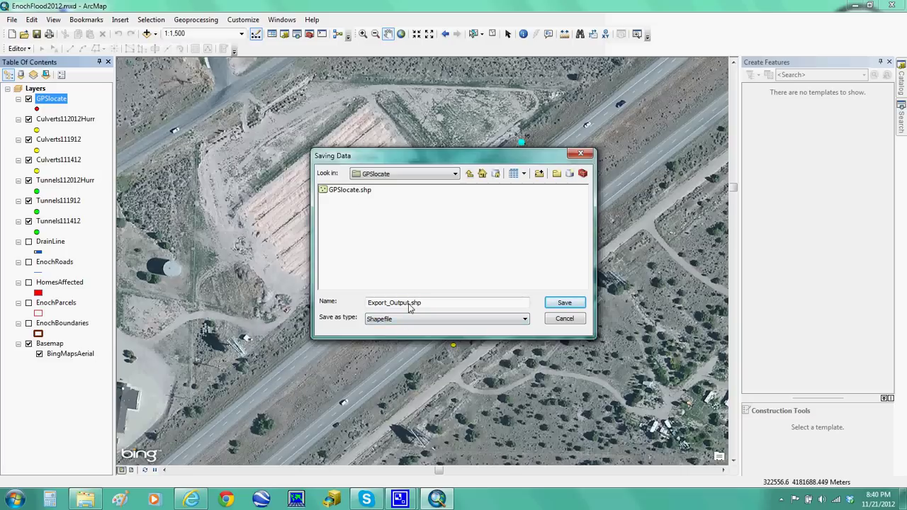
{"action": "left_click_drag", "start_coordinate": [410, 306], "coordinate": [363, 307]}
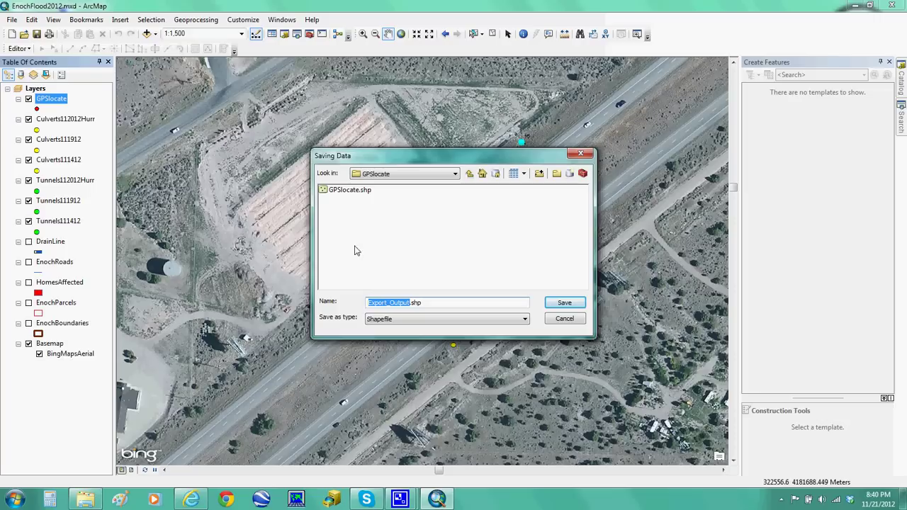
{"action": "left_click", "coordinate": [347, 193]}
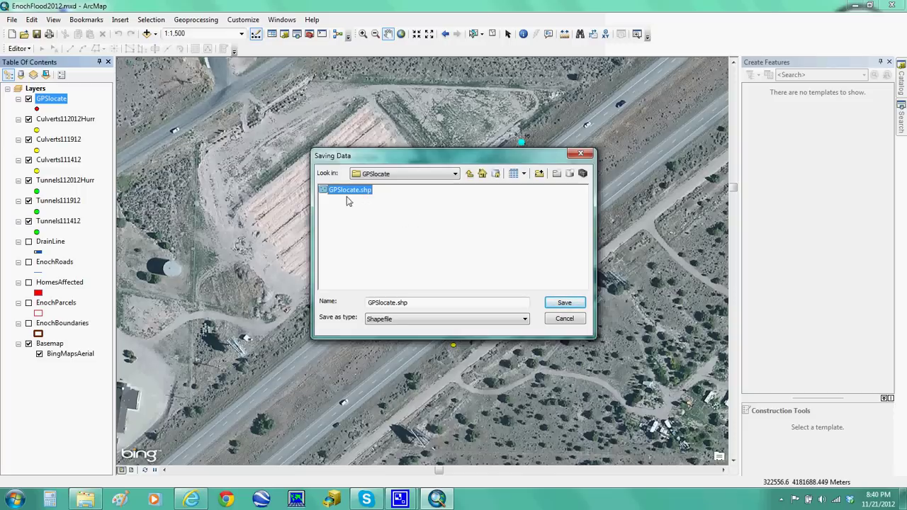
- Browse to EnochFlood2012\GPSlocate, check its six shapefile files, then return to EnochFlood2012
{"action": "left_click", "coordinate": [16, 498]}
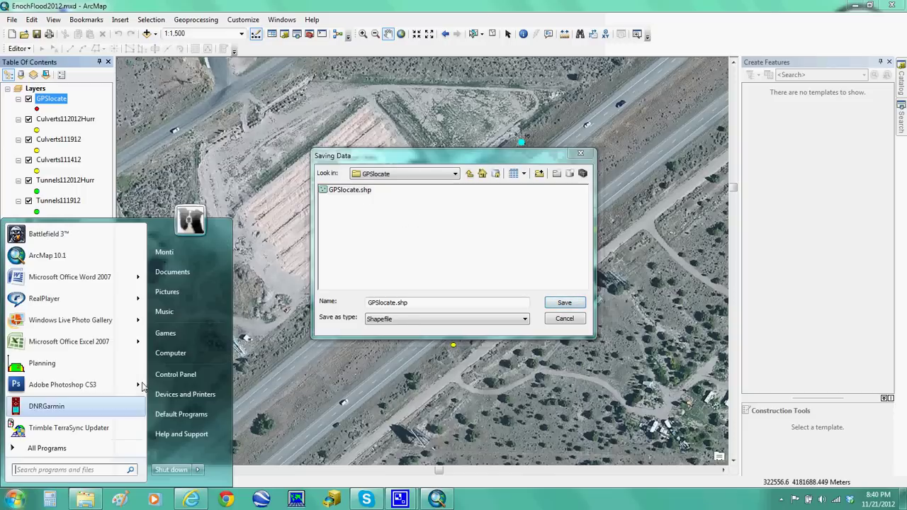
{"action": "left_click", "coordinate": [194, 275]}
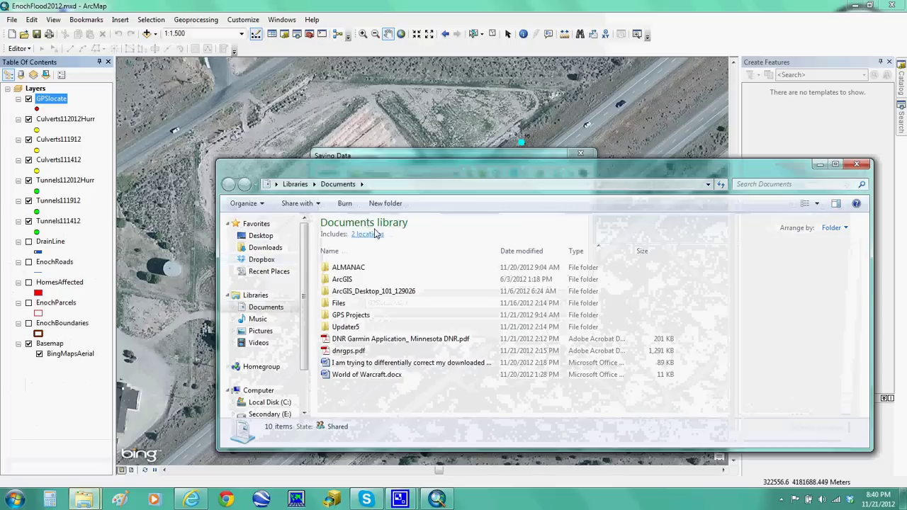
{"action": "double_click", "coordinate": [345, 316]}
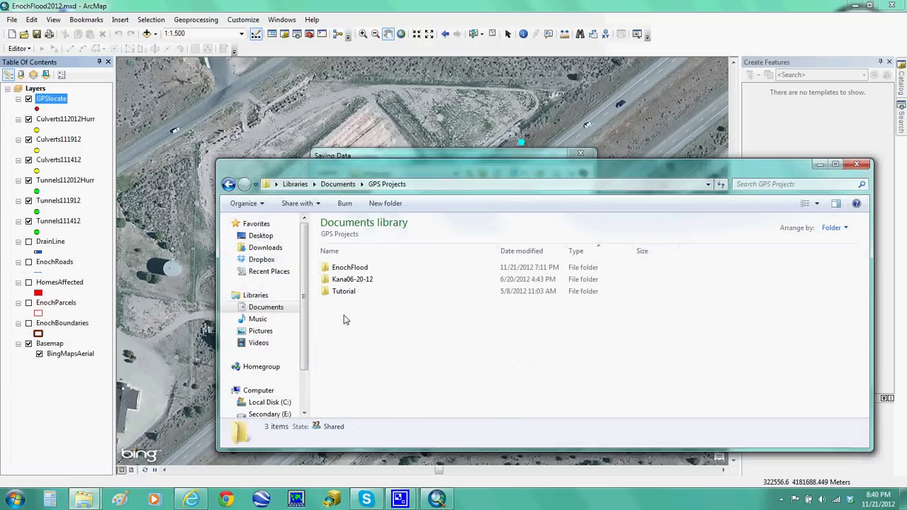
{"action": "double_click", "coordinate": [351, 269]}
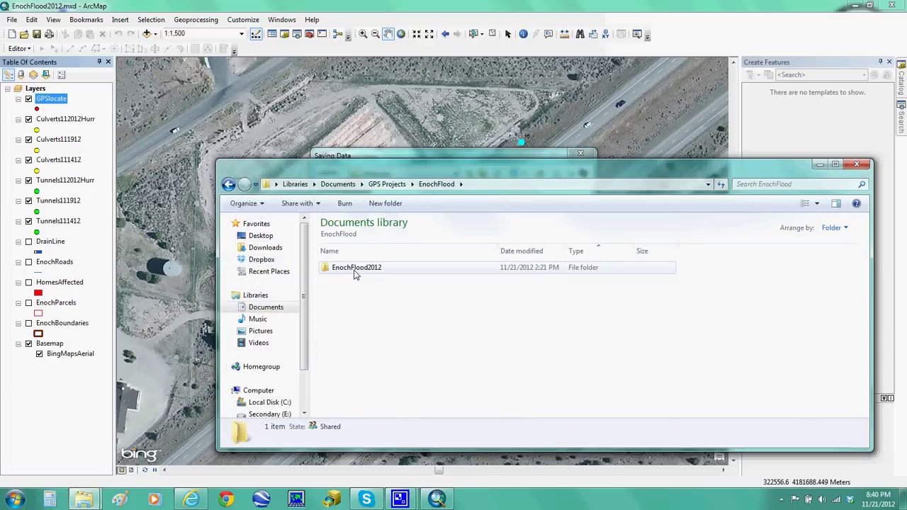
{"action": "double_click", "coordinate": [356, 272]}
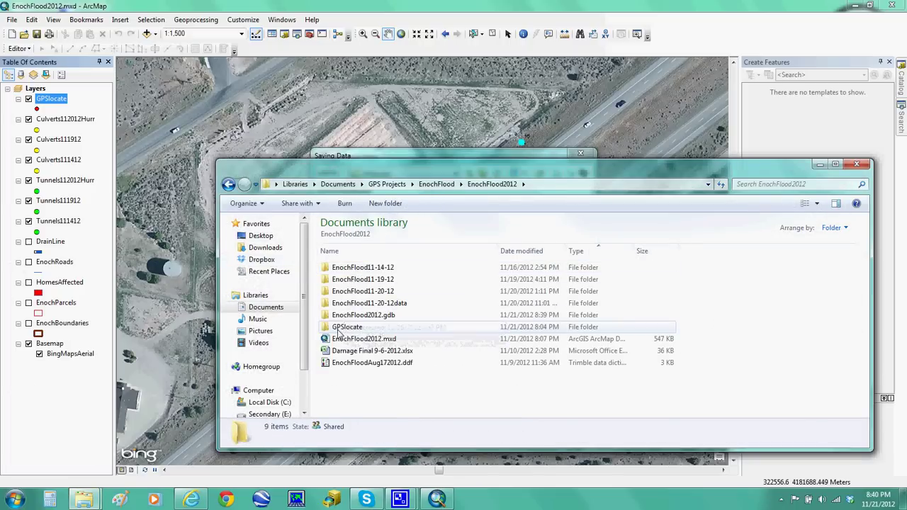
{"action": "left_click", "coordinate": [340, 330]}
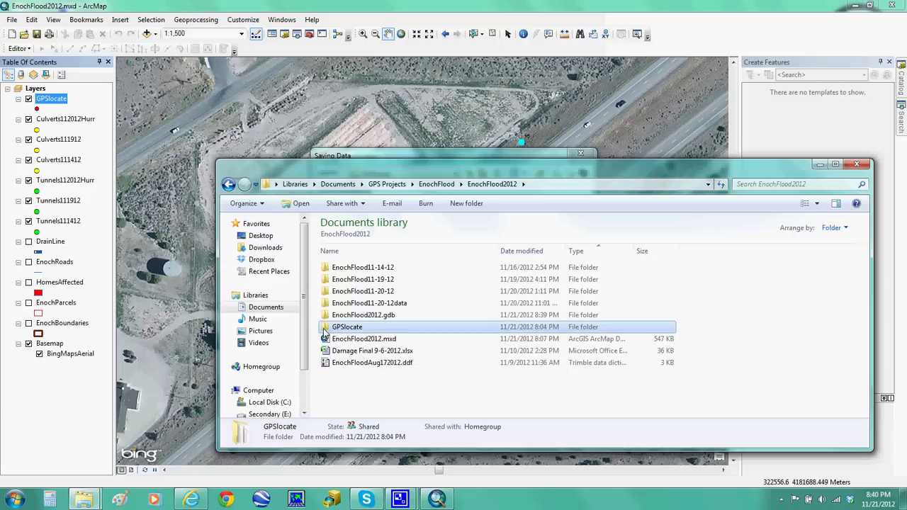
{"action": "double_click", "coordinate": [324, 329]}
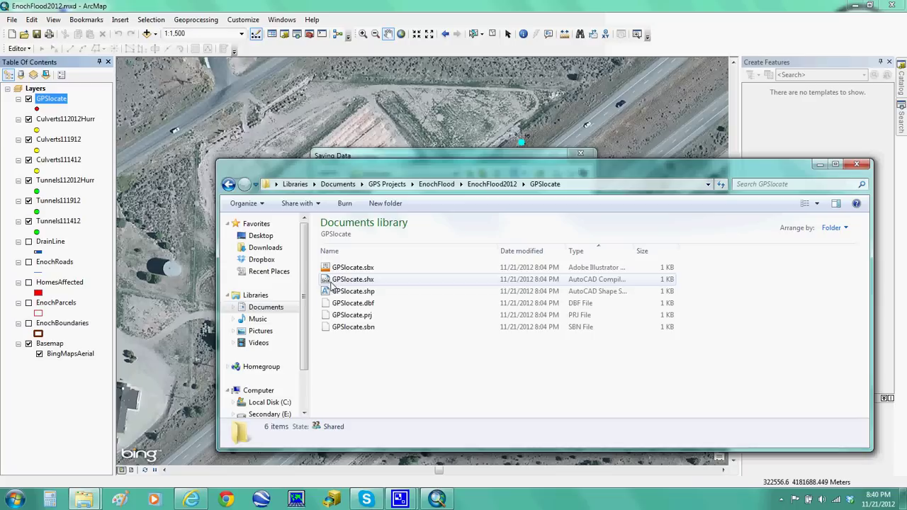
{"action": "left_click", "coordinate": [229, 185]}
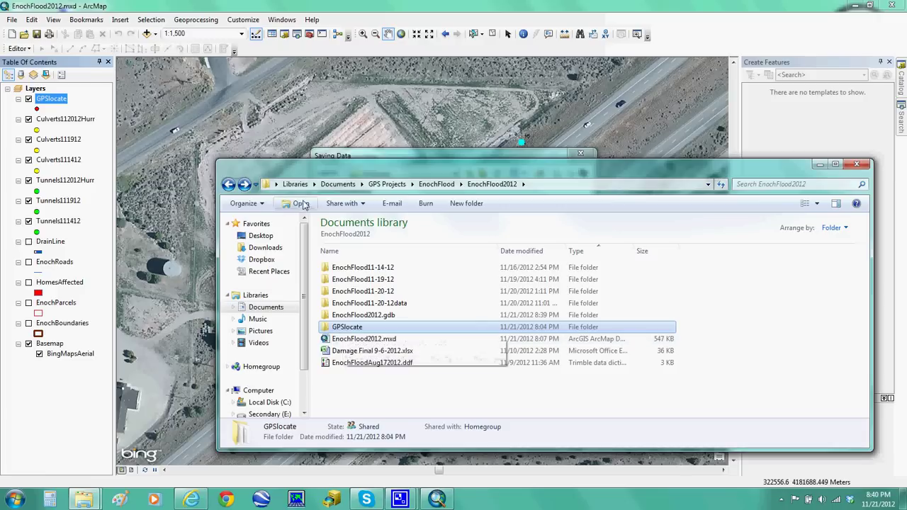
- Cancel the Saving Data and Export Data dialogs, then quit ArcMap without saving the map
{"action": "left_click", "coordinate": [358, 155]}
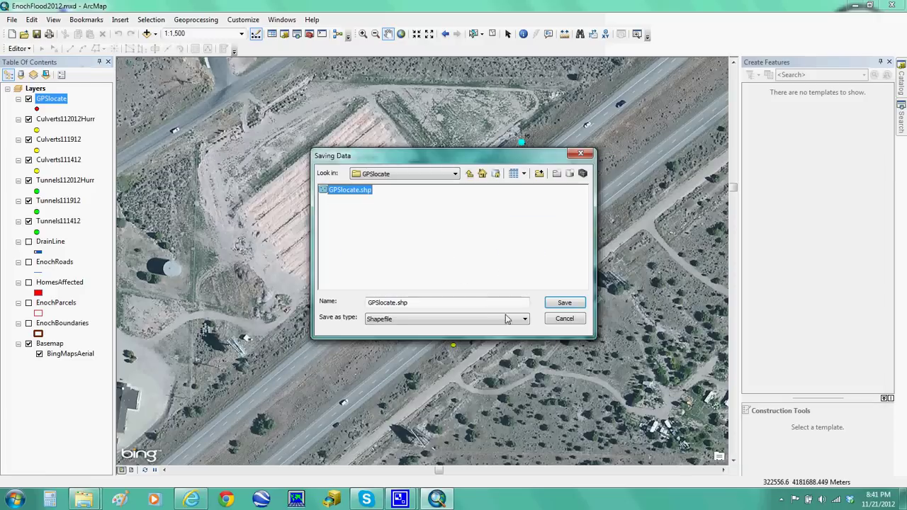
{"action": "left_click", "coordinate": [558, 319]}
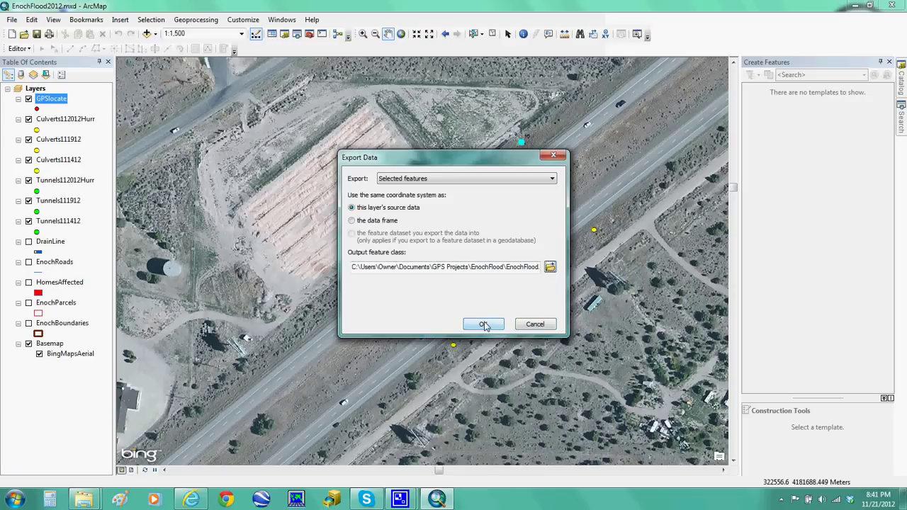
{"action": "left_click", "coordinate": [534, 324]}
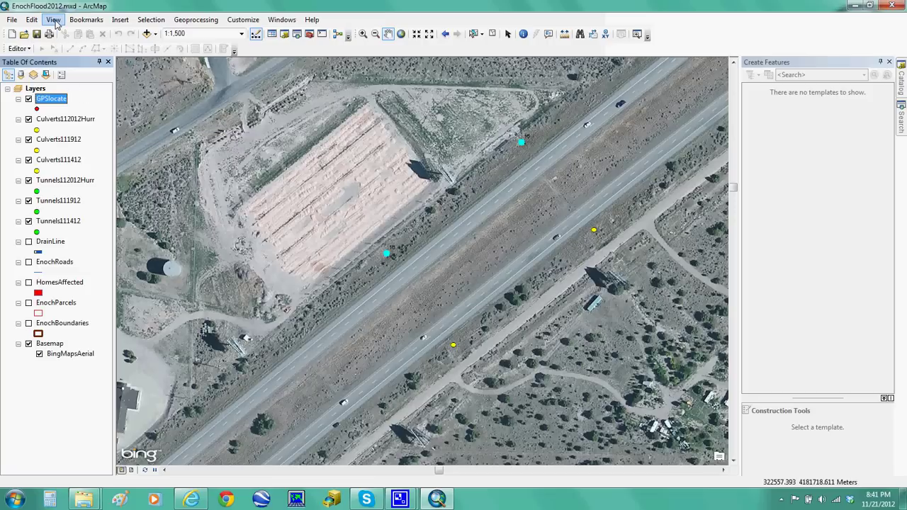
{"action": "left_click", "coordinate": [889, 5]}
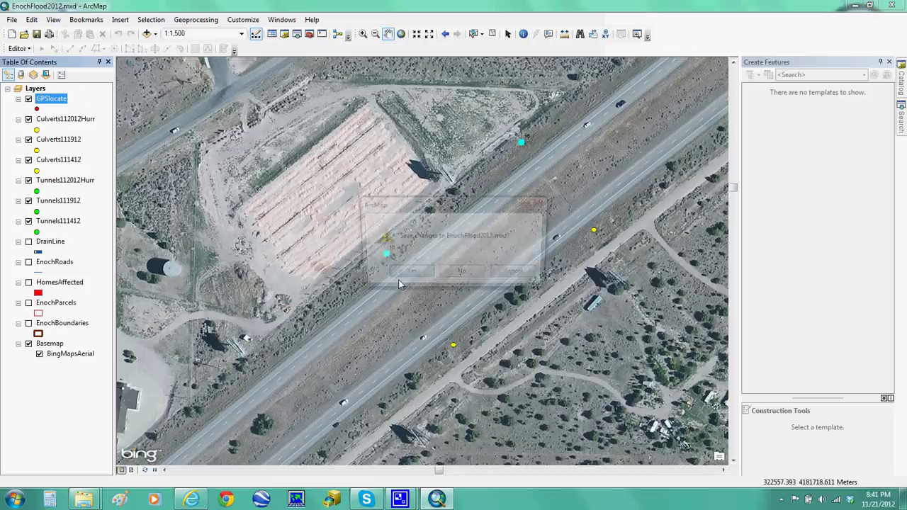
{"action": "left_click", "coordinate": [457, 274]}
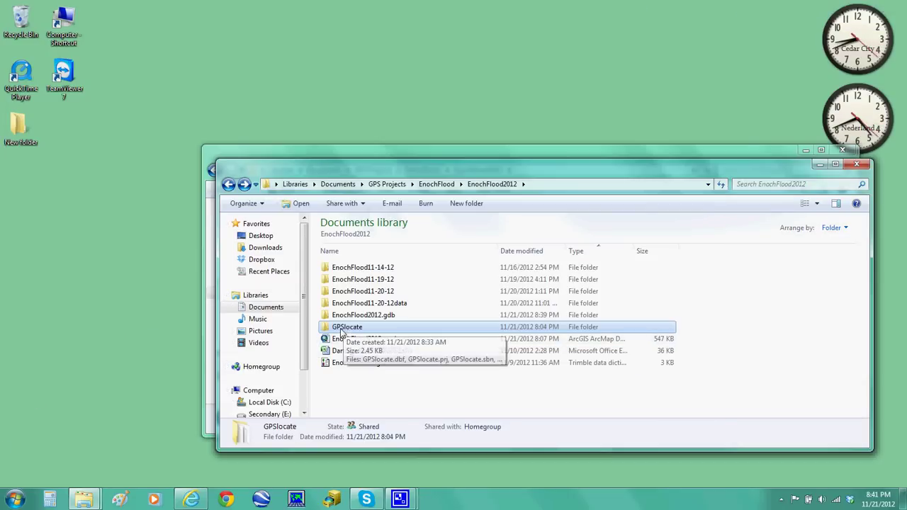
- Recheck the GPSlocate folder's six shapefile files, go back, and bring up the Start menu
{"action": "double_click", "coordinate": [345, 328]}
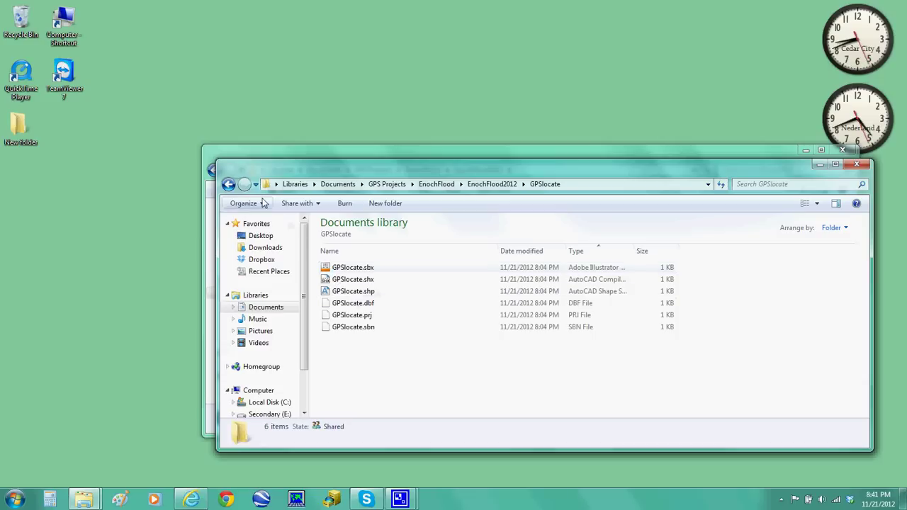
{"action": "left_click", "coordinate": [229, 184]}
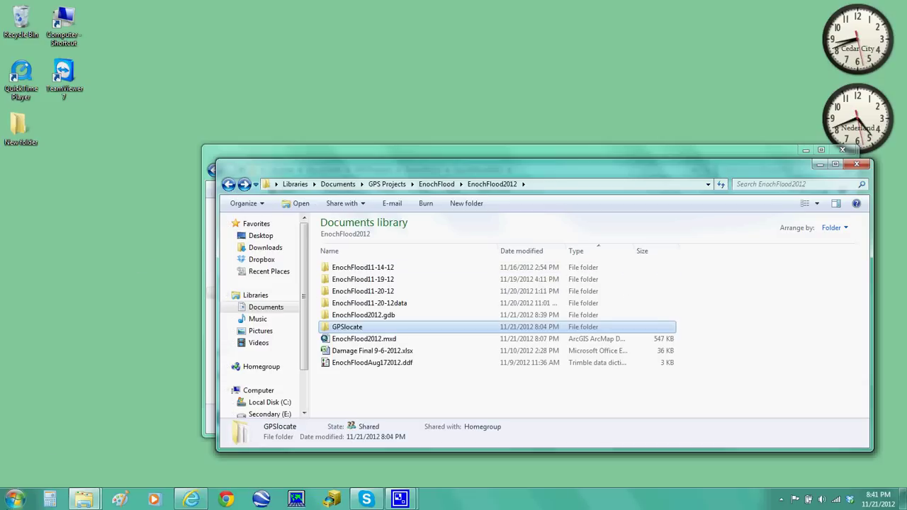
{"action": "left_click", "coordinate": [15, 502]}
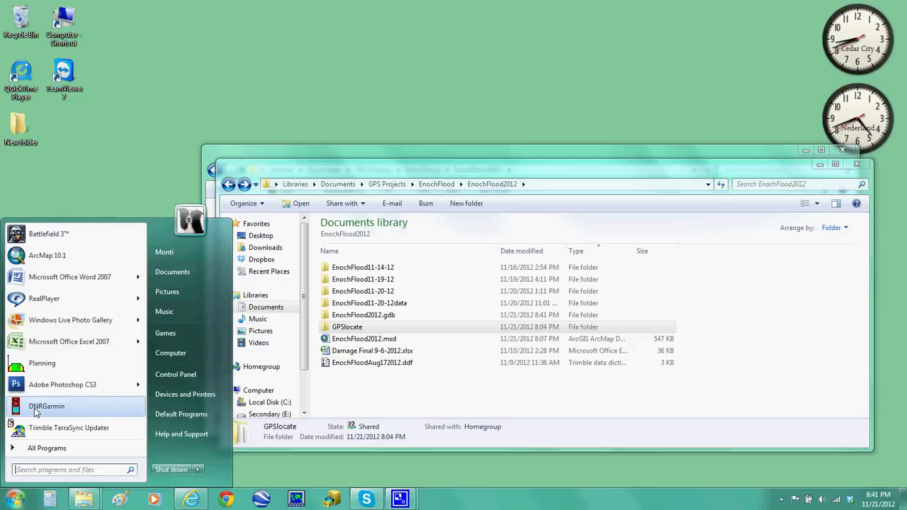
- Launch DNRGarmin, close both Explorer windows, and move the Garmin window to the upper left
{"action": "left_click", "coordinate": [34, 410]}
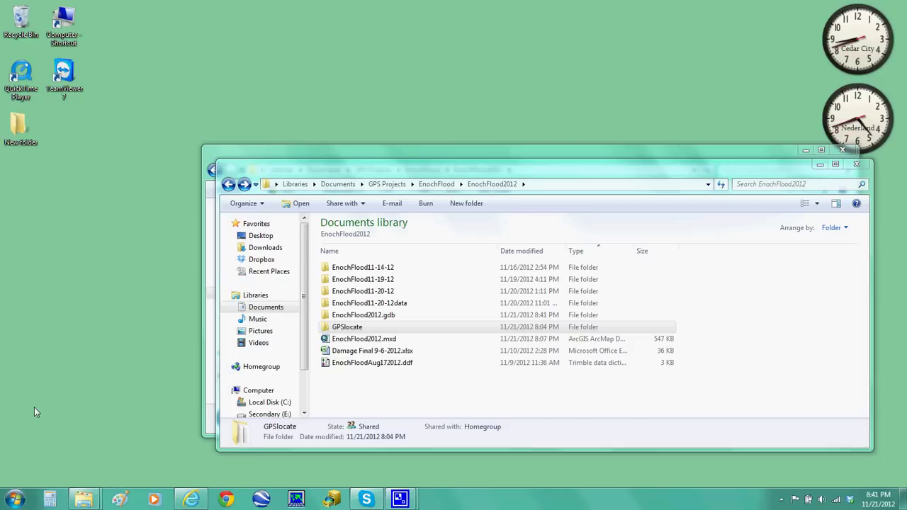
{"action": "left_click", "coordinate": [856, 164]}
{"action": "left_click", "coordinate": [841, 152]}
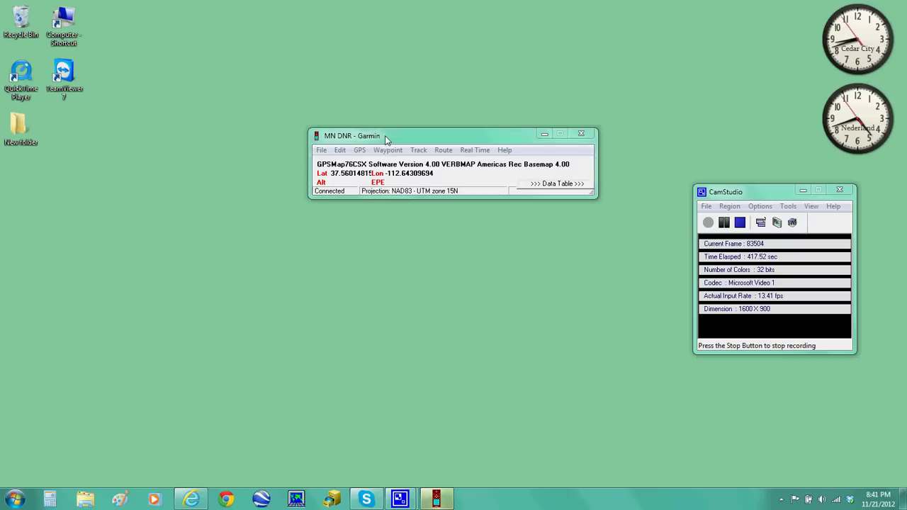
{"action": "left_click_drag", "start_coordinate": [361, 135], "coordinate": [241, 67]}
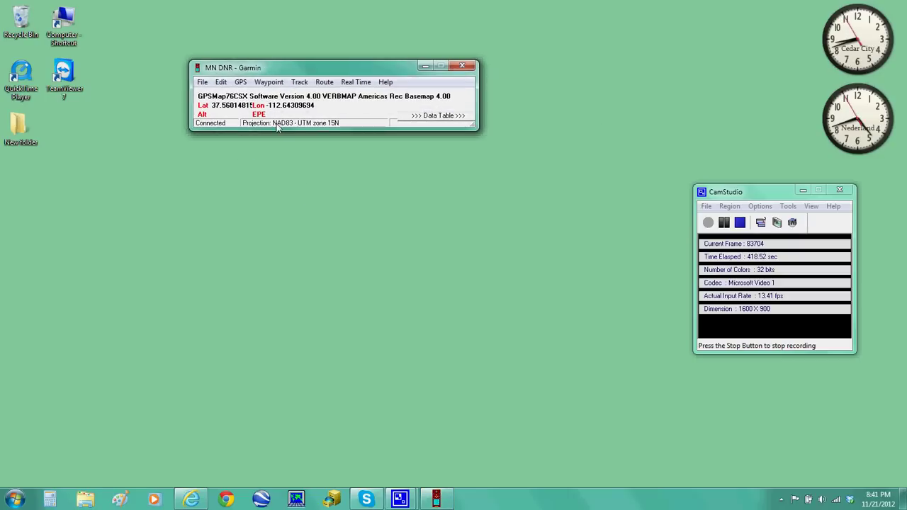
- Choose to load waypoints into DNRGarmin from a file on disk
{"action": "left_click", "coordinate": [202, 83]}
{"action": "left_click", "coordinate": [202, 83]}
{"action": "left_click", "coordinate": [202, 83]}
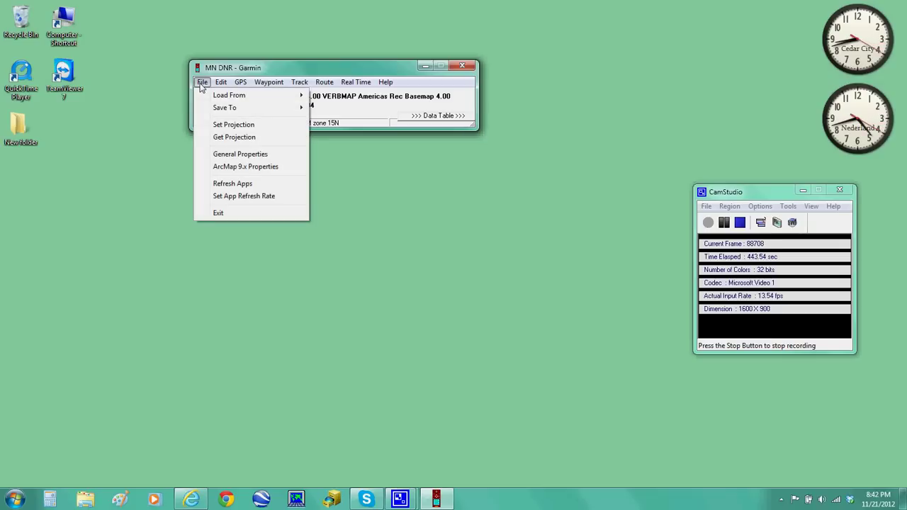
{"action": "mouse_move", "coordinate": [215, 97]}
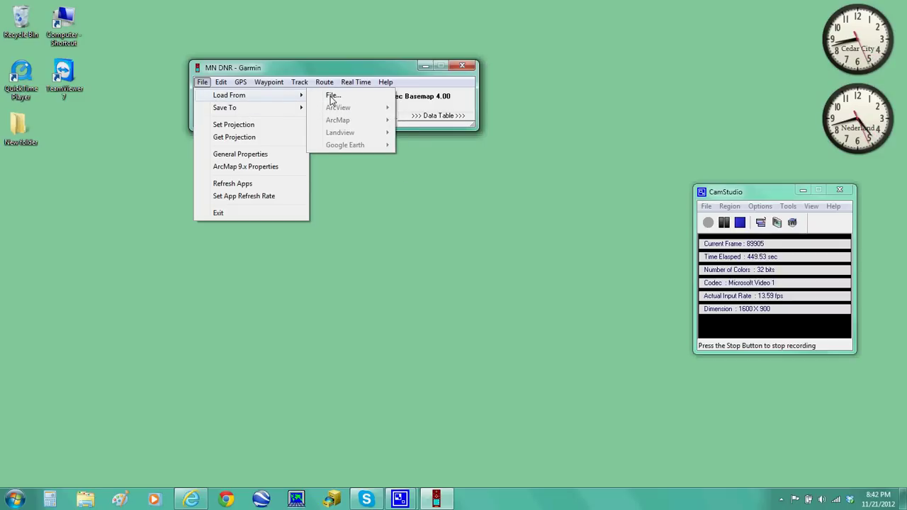
{"action": "left_click", "coordinate": [331, 99]}
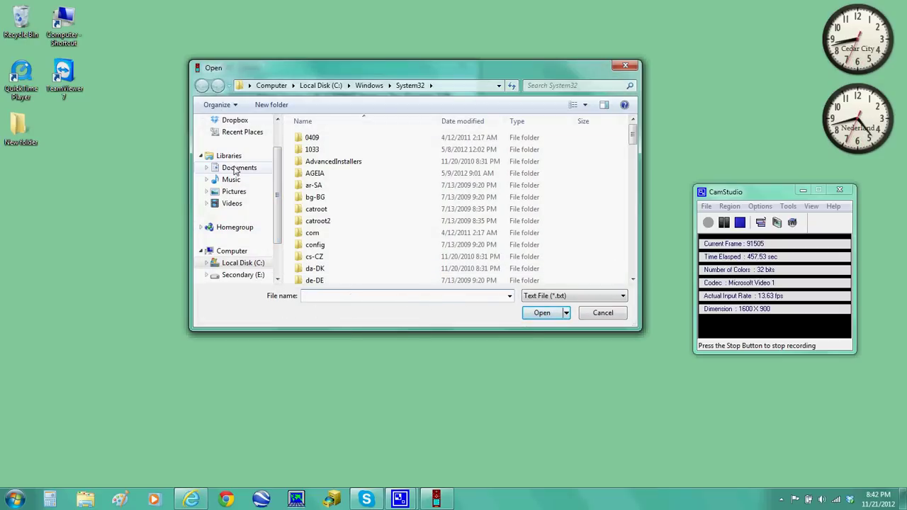
- Browse from Documents through GPS Projects, EnochFlood and EnochFlood2012 into the GPSlocate folder
{"action": "left_click", "coordinate": [234, 168]}
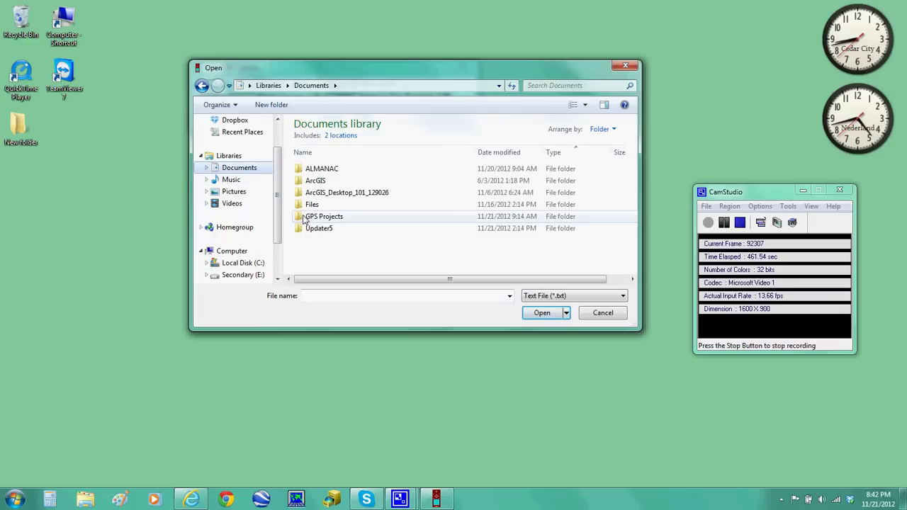
{"action": "double_click", "coordinate": [305, 220]}
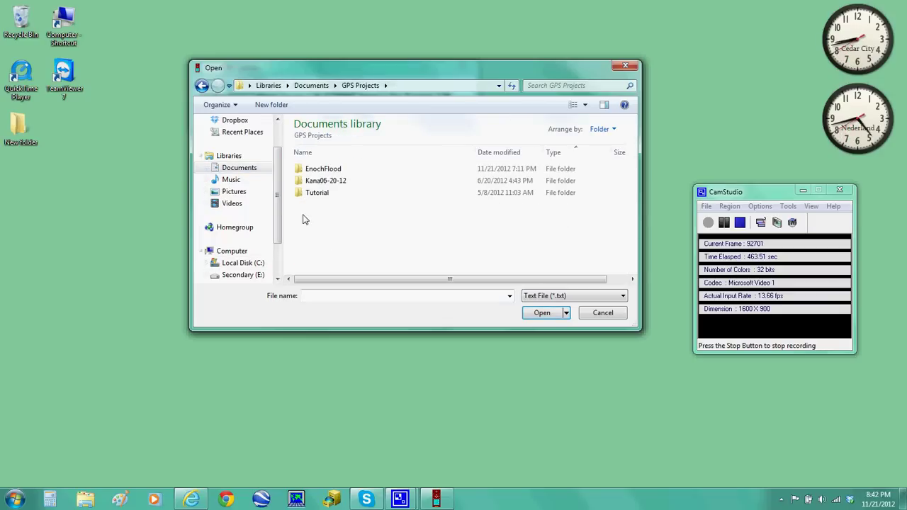
{"action": "left_click", "coordinate": [312, 170]}
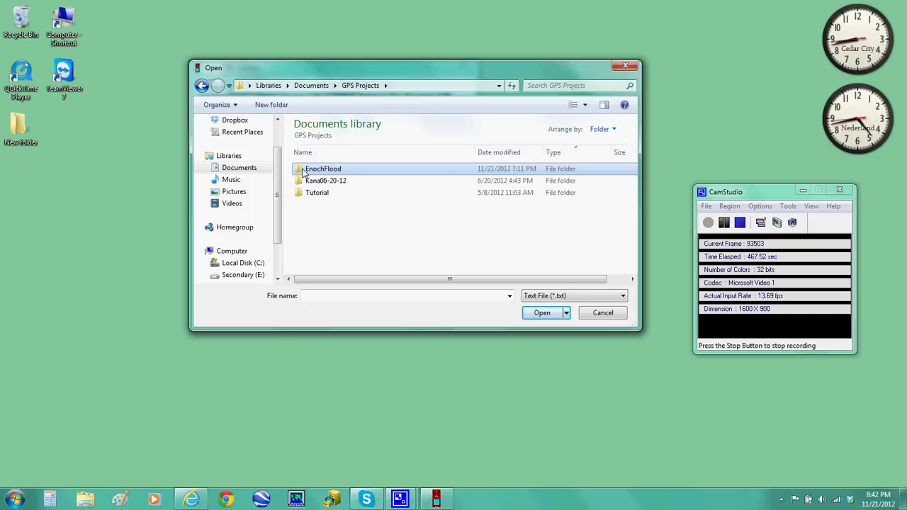
{"action": "double_click", "coordinate": [302, 173]}
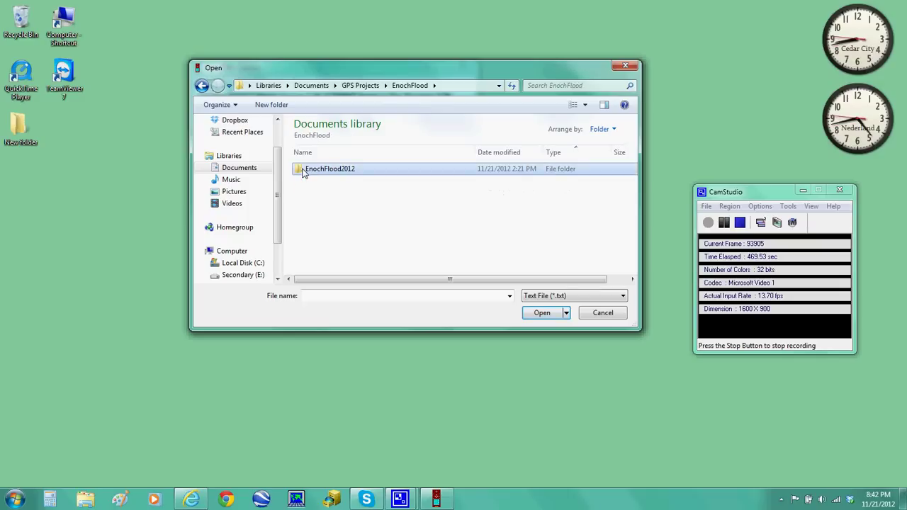
{"action": "double_click", "coordinate": [303, 173]}
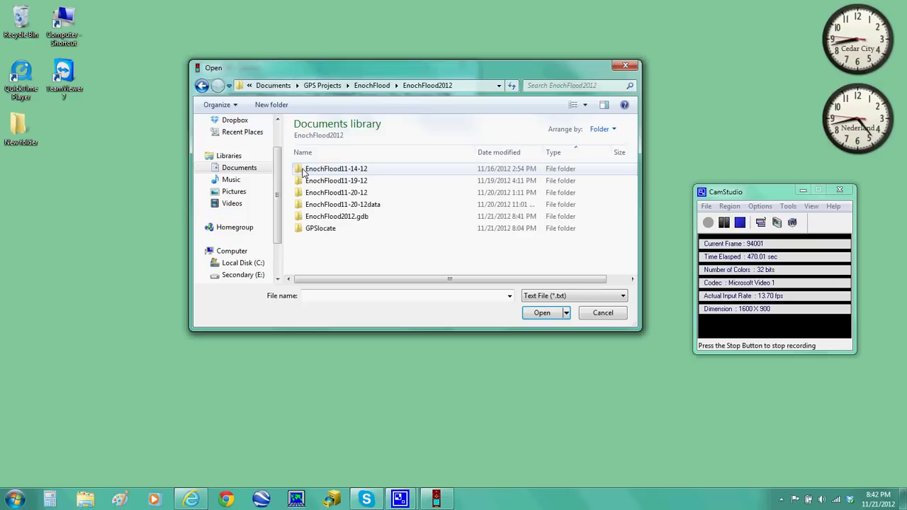
{"action": "left_click", "coordinate": [320, 229]}
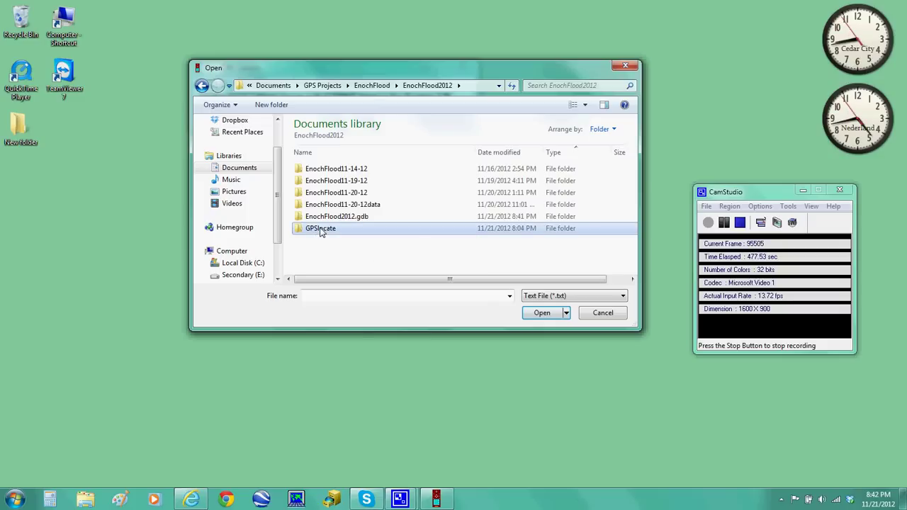
{"action": "double_click", "coordinate": [321, 230]}
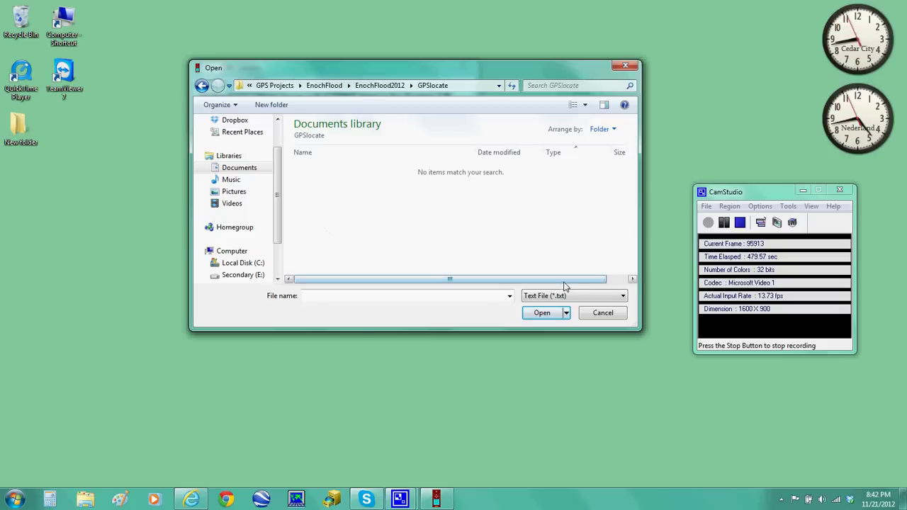
- Set the file type to ArcView Shapefile (*.shp) and select GPSlocate.shp
{"action": "left_click", "coordinate": [623, 298]}
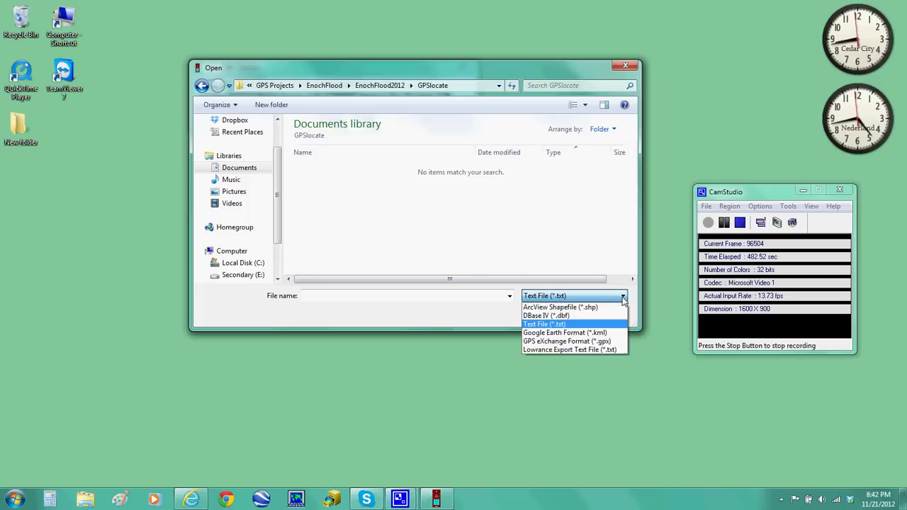
{"action": "left_click", "coordinate": [567, 307]}
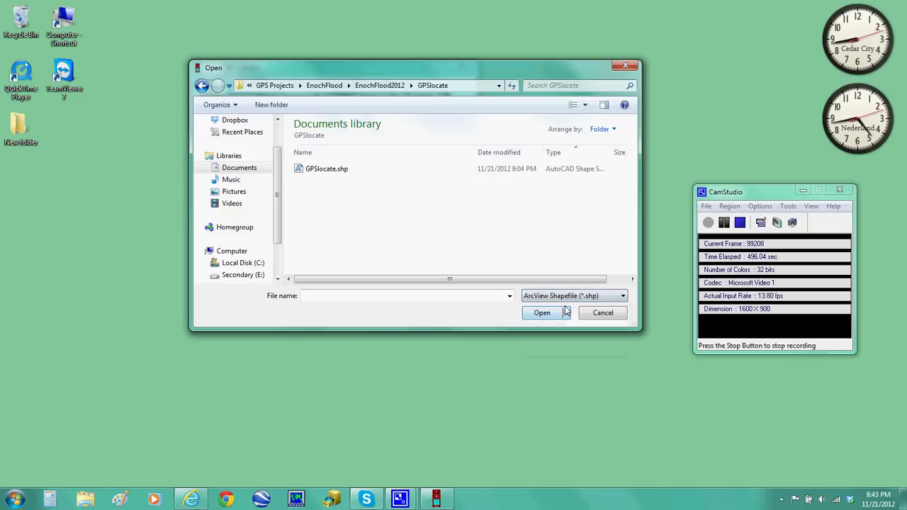
{"action": "left_click", "coordinate": [328, 171]}
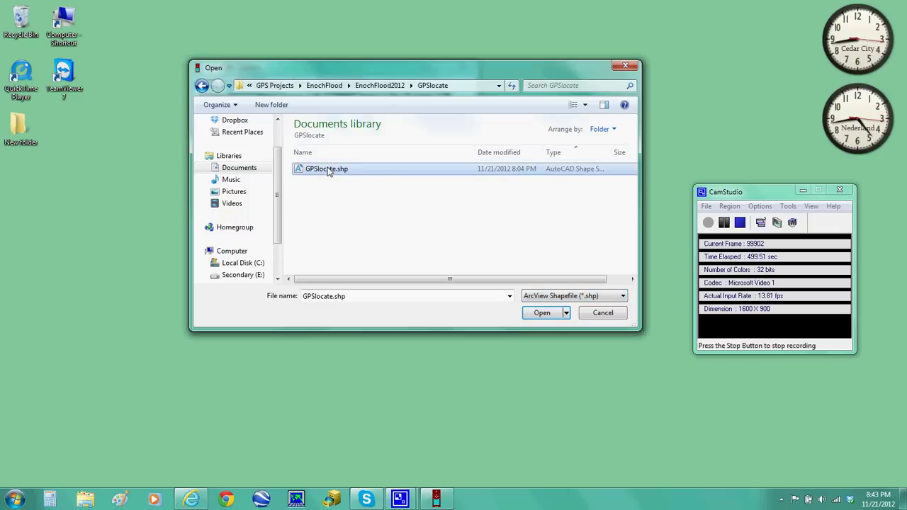
- Open GPSlocate.shp, then set ident to Sequential ID and comment to OBJECTID in Identify Fields
{"action": "left_click", "coordinate": [540, 314]}
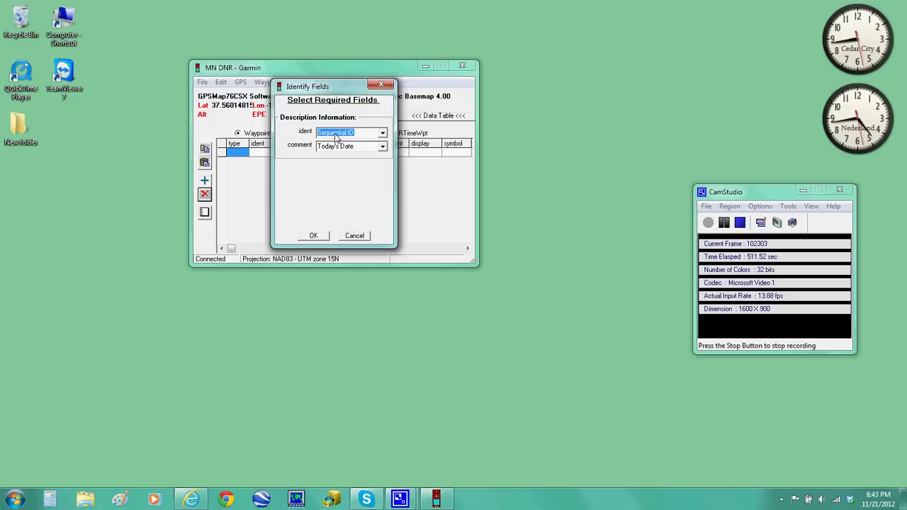
{"action": "left_click", "coordinate": [383, 134]}
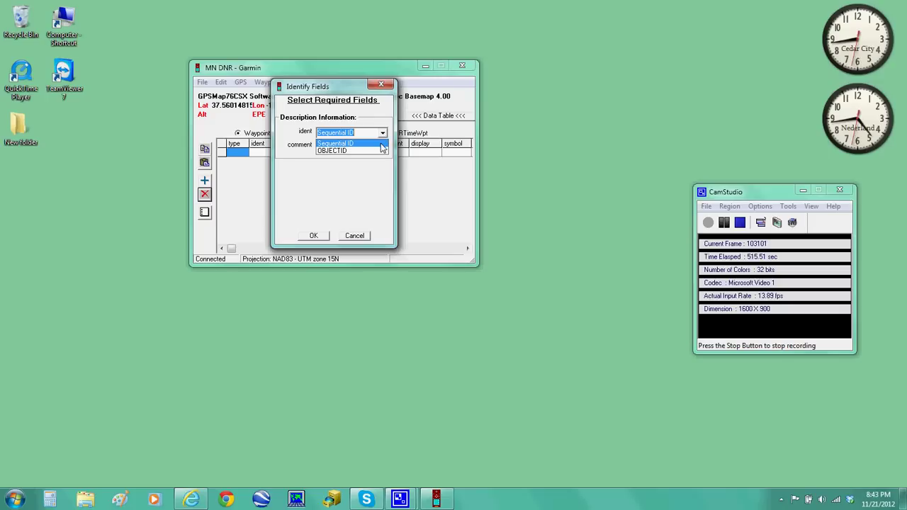
{"action": "left_click", "coordinate": [381, 151]}
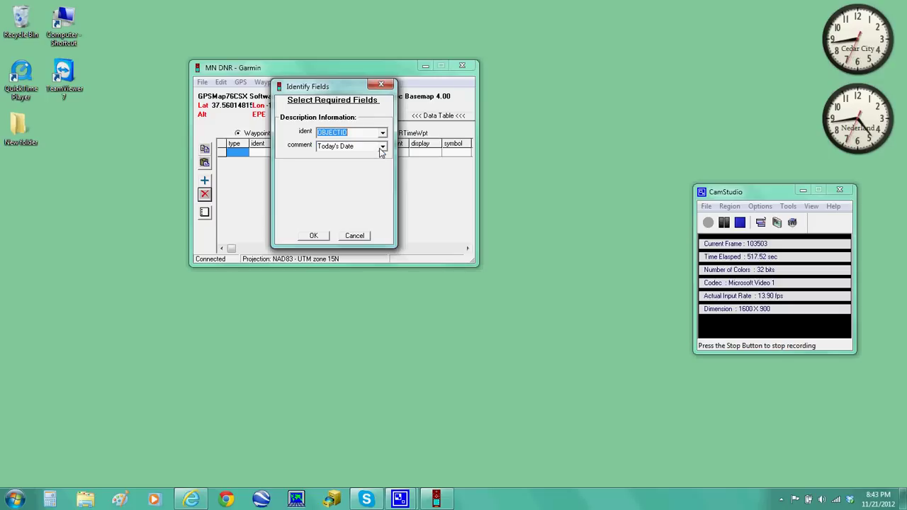
{"action": "left_click", "coordinate": [383, 134]}
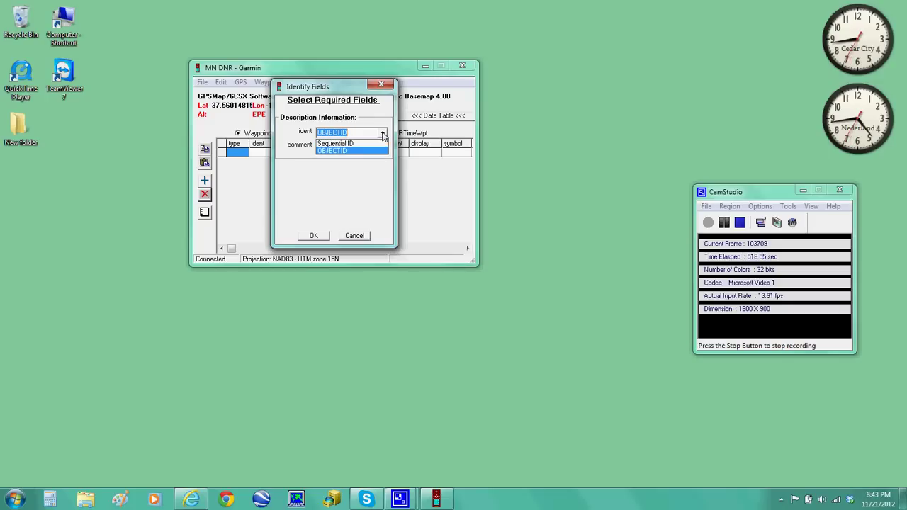
{"action": "left_click", "coordinate": [348, 148]}
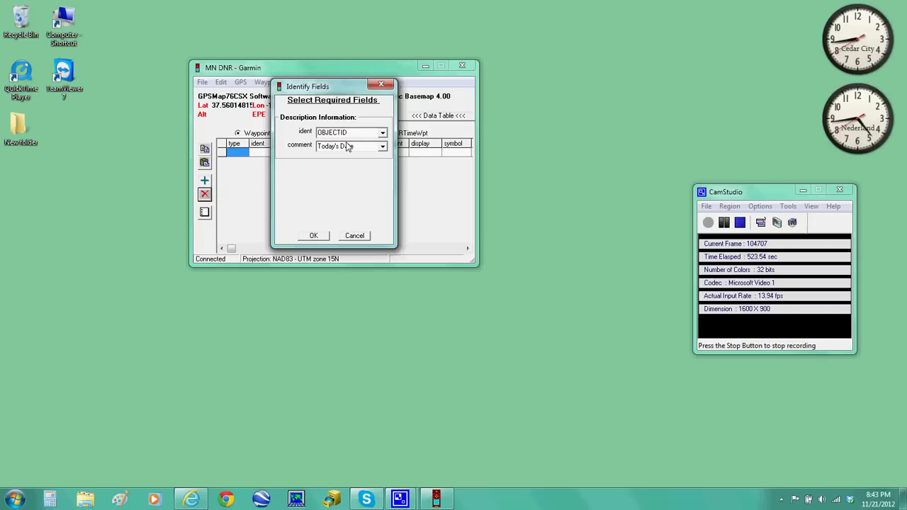
{"action": "left_click", "coordinate": [352, 139]}
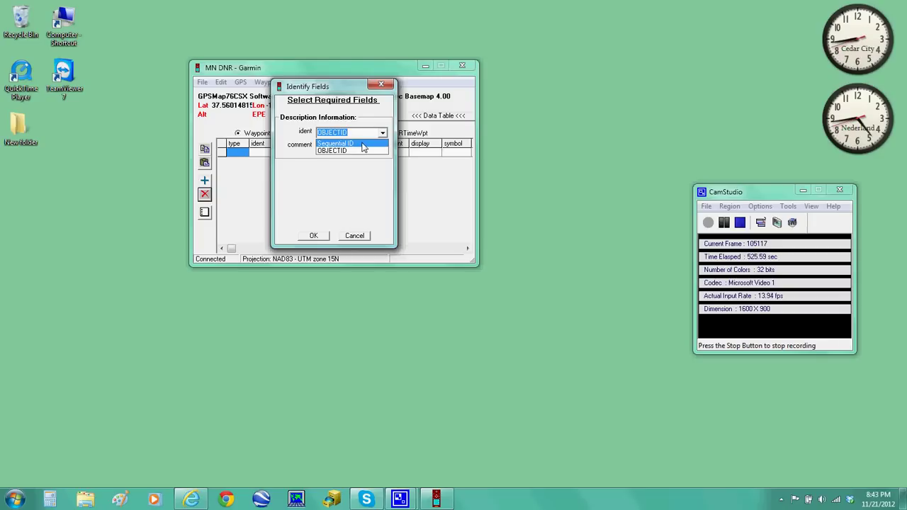
{"action": "left_click", "coordinate": [364, 147]}
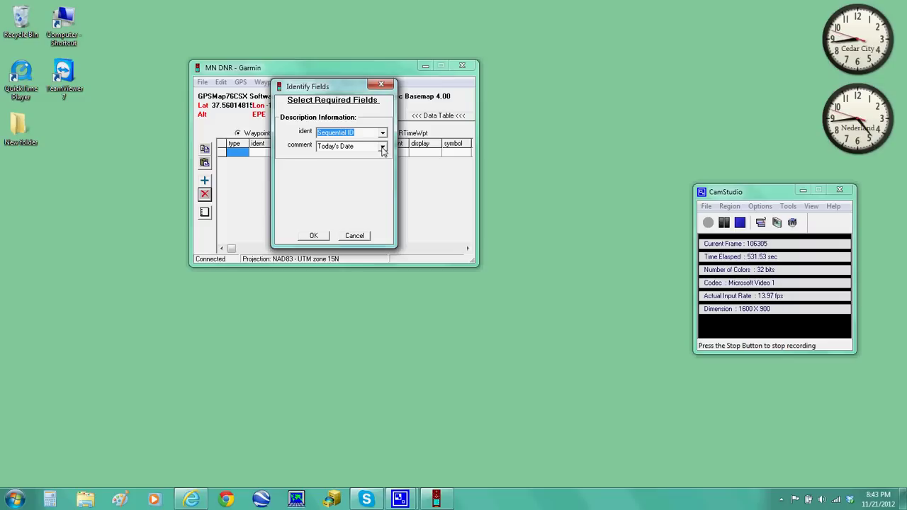
{"action": "left_click", "coordinate": [381, 147]}
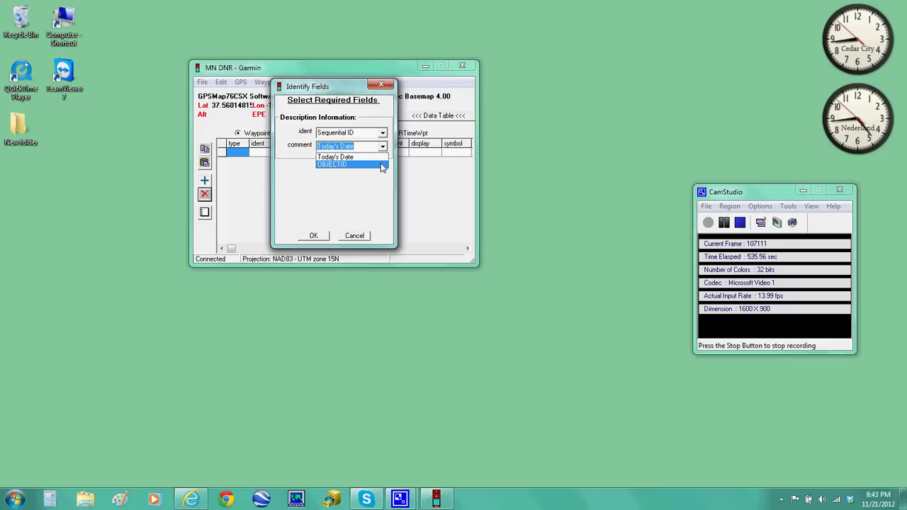
{"action": "left_click", "coordinate": [381, 164]}
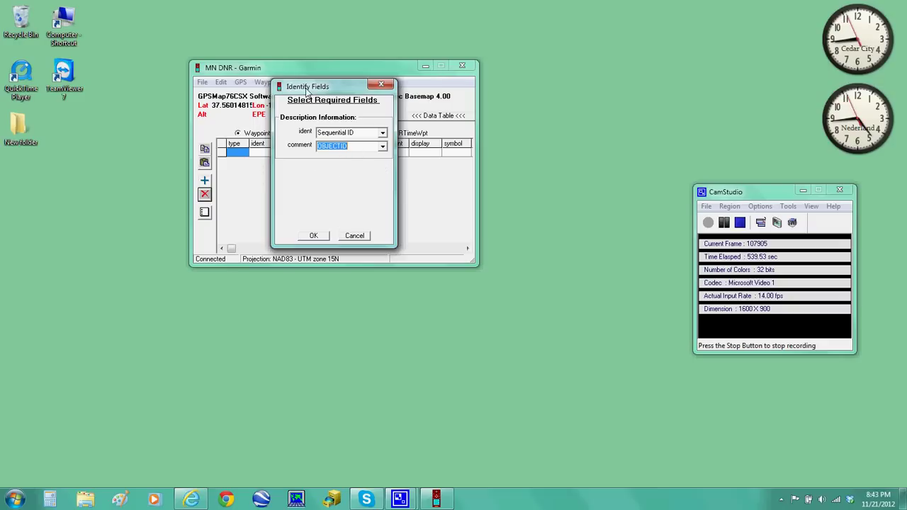
{"action": "left_click_drag", "start_coordinate": [308, 86], "coordinate": [552, 83]}
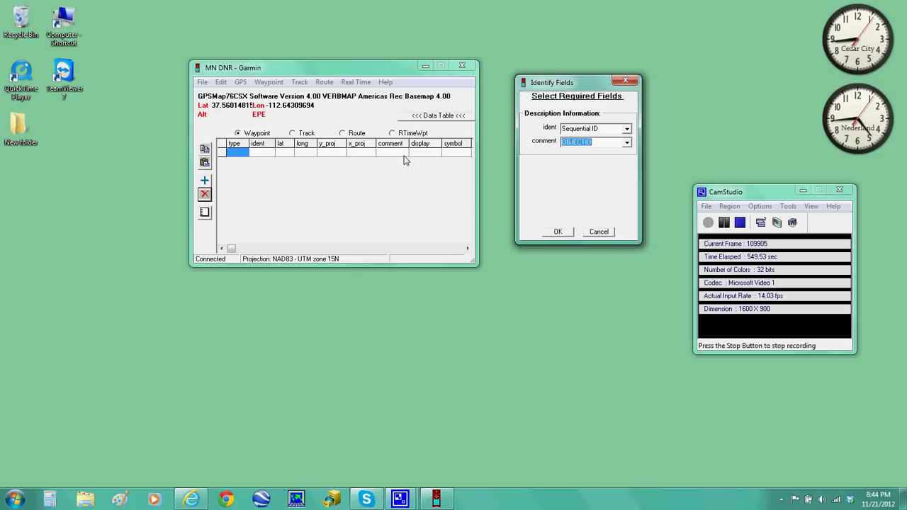
- Load the waypoints, dismiss the success message, and resize the window to show all 25 rows
{"action": "left_click", "coordinate": [554, 232]}
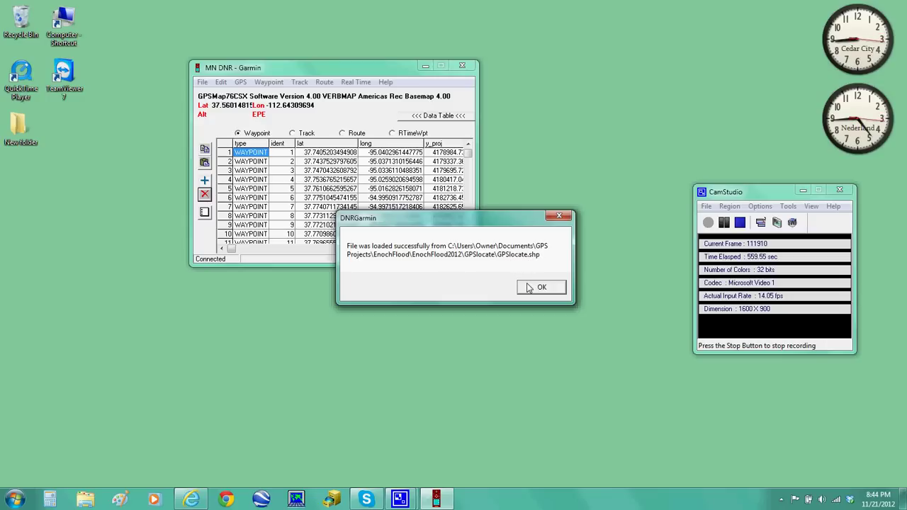
{"action": "left_click", "coordinate": [535, 287]}
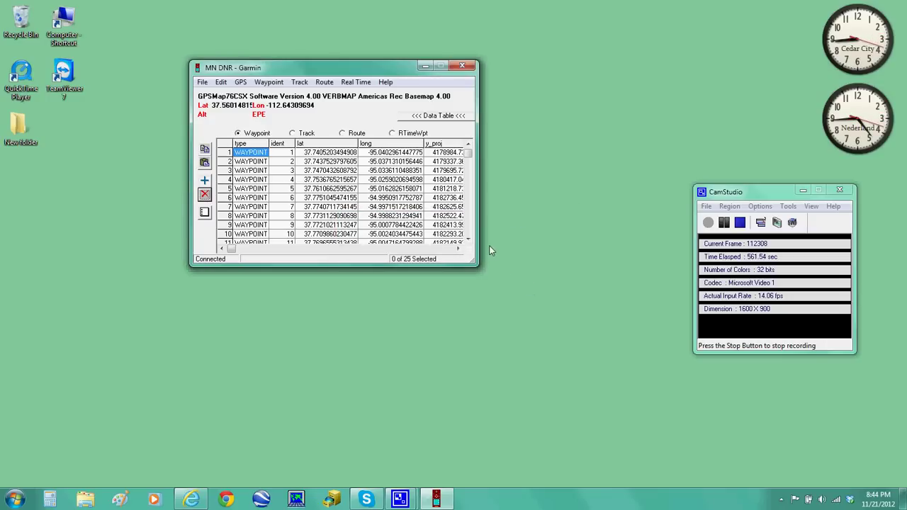
{"action": "left_click_drag", "start_coordinate": [474, 262], "coordinate": [859, 266]}
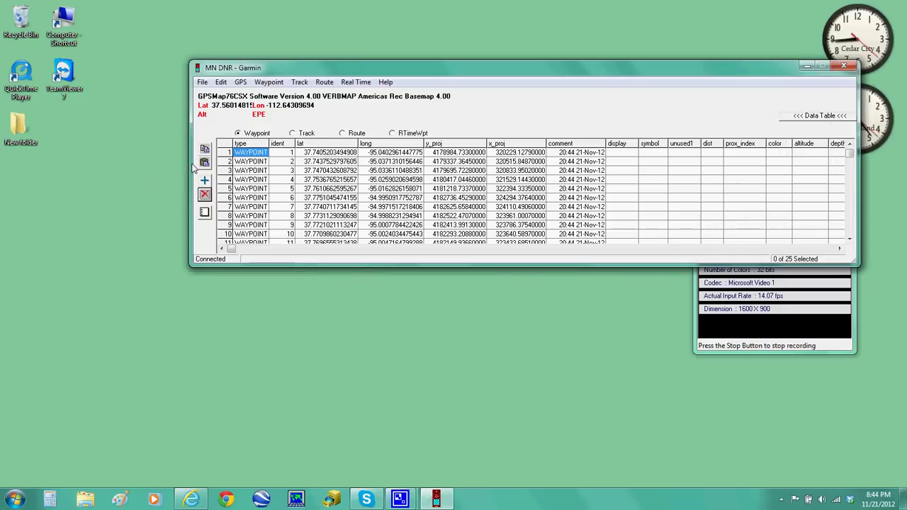
{"action": "double_click", "coordinate": [357, 73]}
{"action": "left_click_drag", "start_coordinate": [356, 67], "coordinate": [224, 121]}
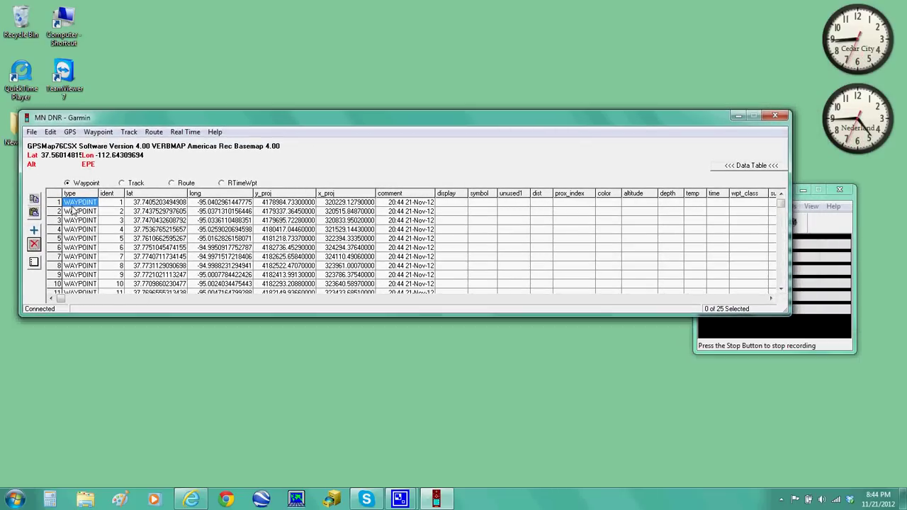
{"action": "left_click_drag", "start_coordinate": [124, 317], "coordinate": [118, 460]}
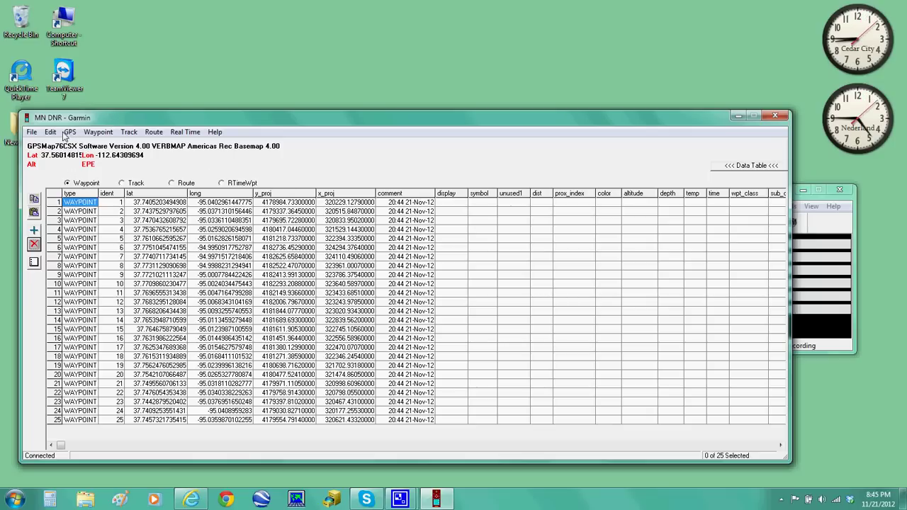
- Confirm the GPS port is USB, then upload all 25 waypoints with Waypoint > Upload
{"action": "left_click", "coordinate": [68, 133]}
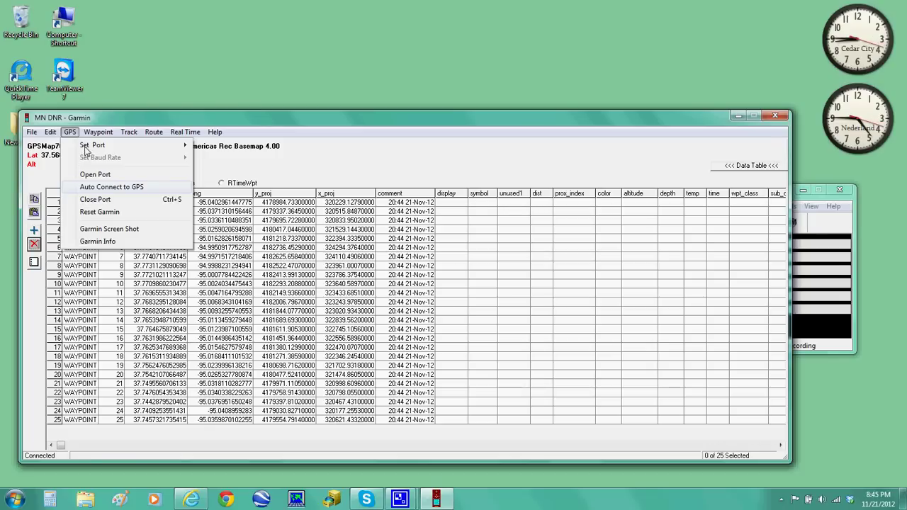
{"action": "mouse_move", "coordinate": [86, 147]}
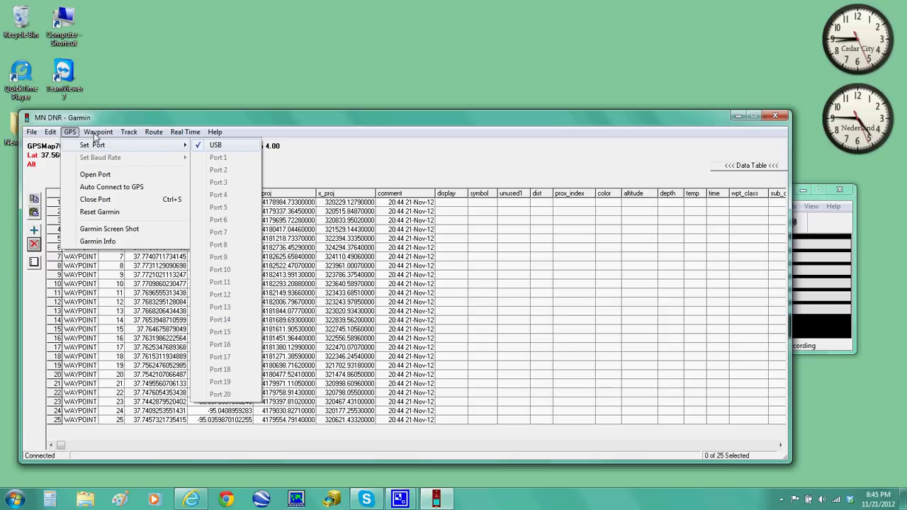
{"action": "left_click", "coordinate": [75, 326]}
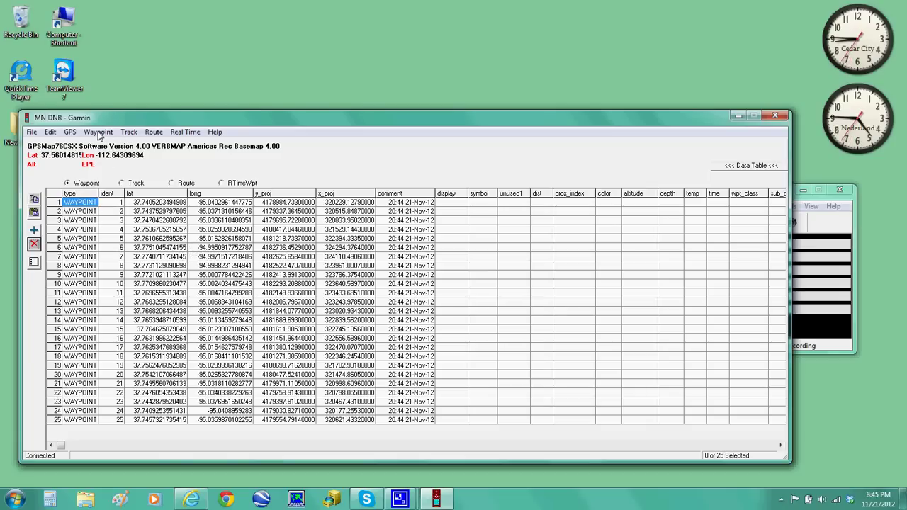
{"action": "left_click", "coordinate": [99, 133]}
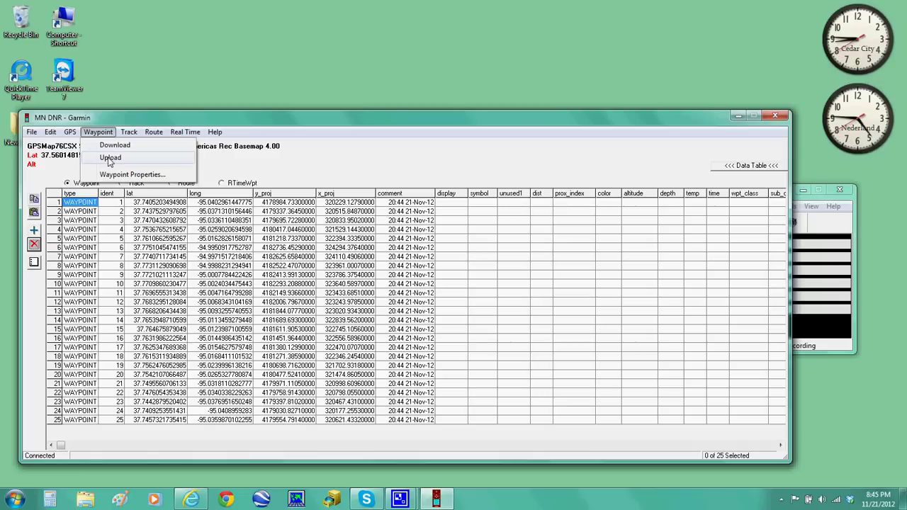
{"action": "left_click", "coordinate": [110, 161]}
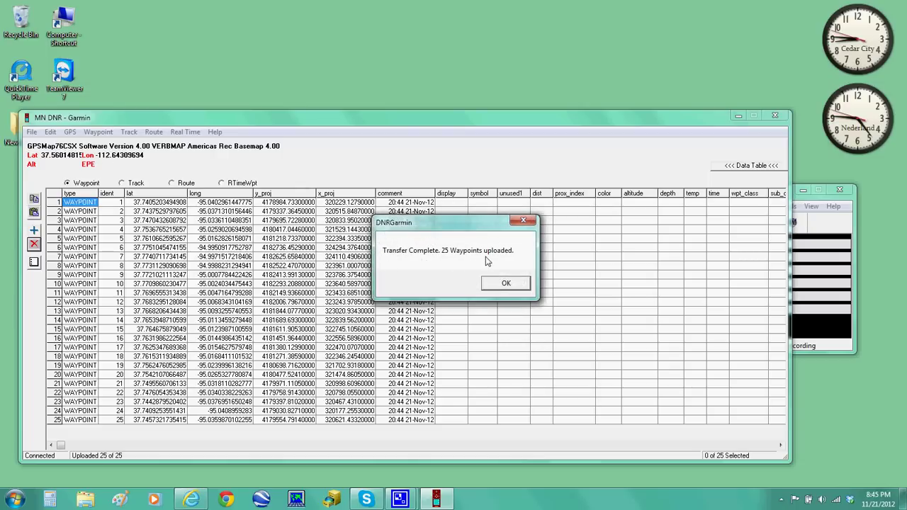
- Acknowledge the Transfer Complete message for the 25 uploaded waypoints
{"action": "left_click", "coordinate": [504, 284]}
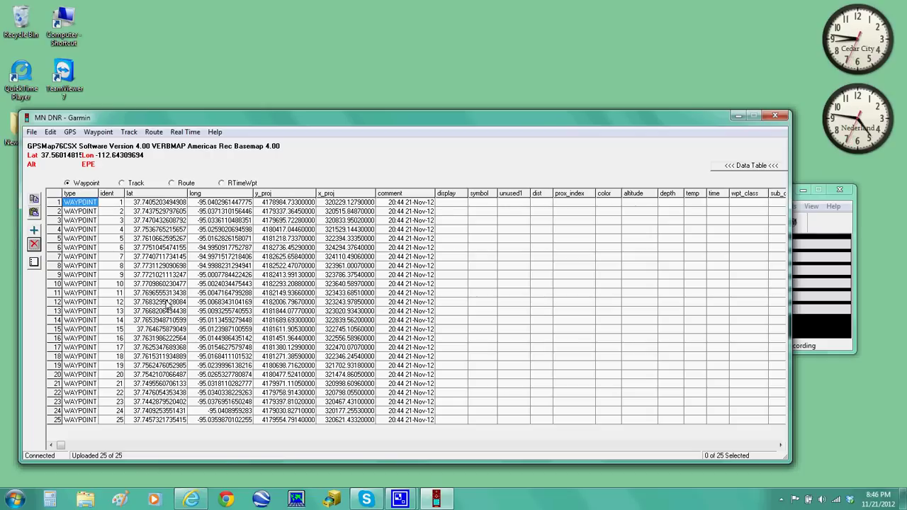
- Close DNRGarmin and move the CamStudio window to the top of the screen
{"action": "left_click", "coordinate": [775, 117]}
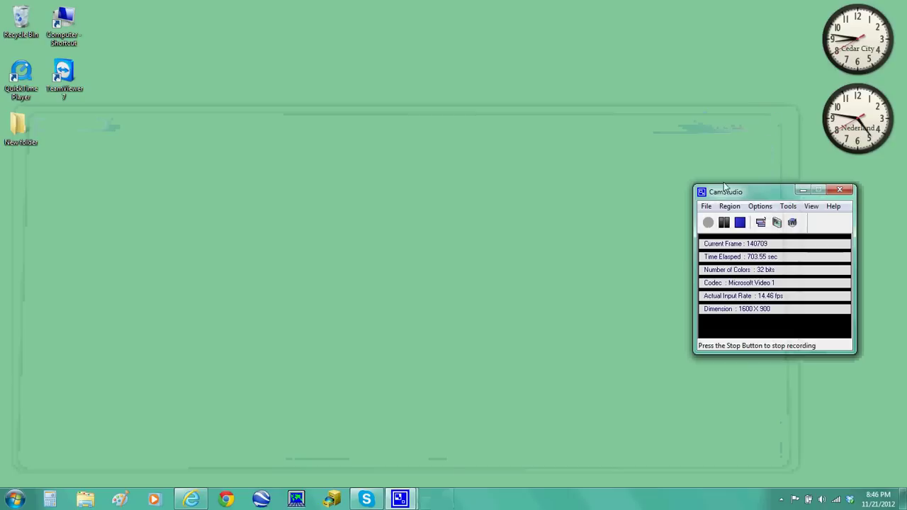
{"action": "left_click_drag", "start_coordinate": [757, 189], "coordinate": [708, 17]}
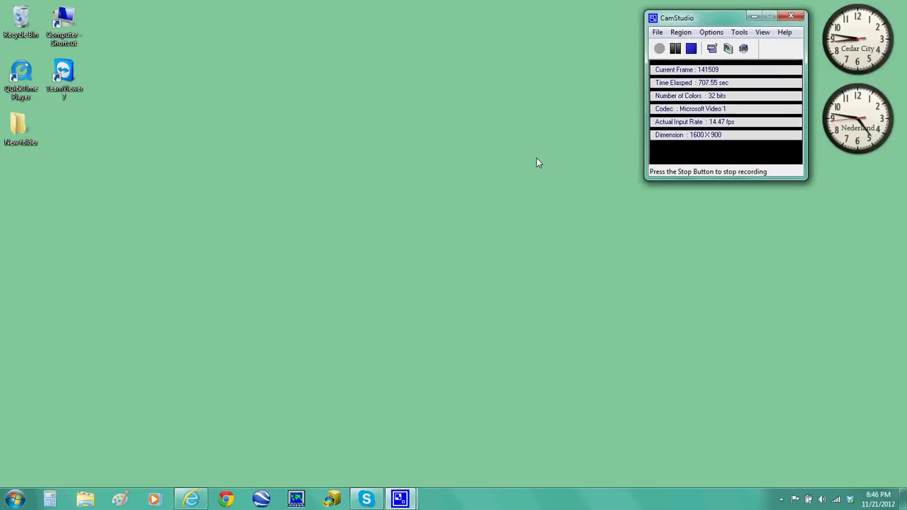